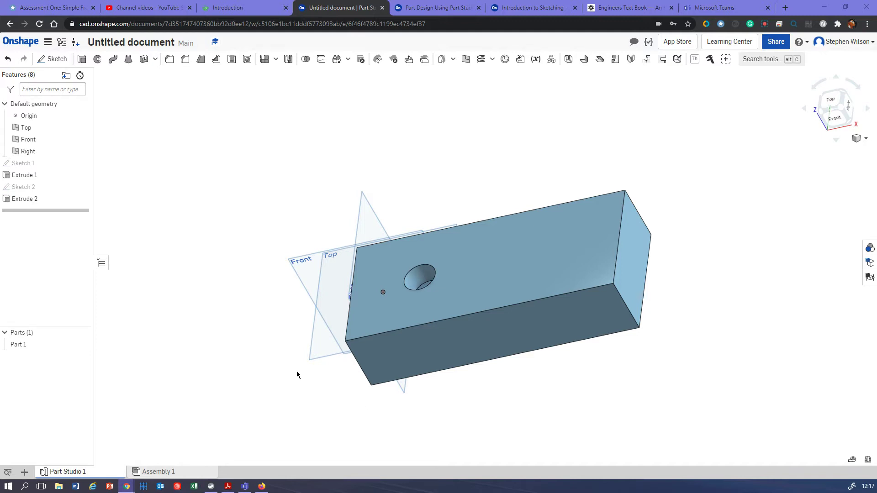
# Bring the Firefox window to the front from the Windows taskbar.
pyautogui.click(262, 487)
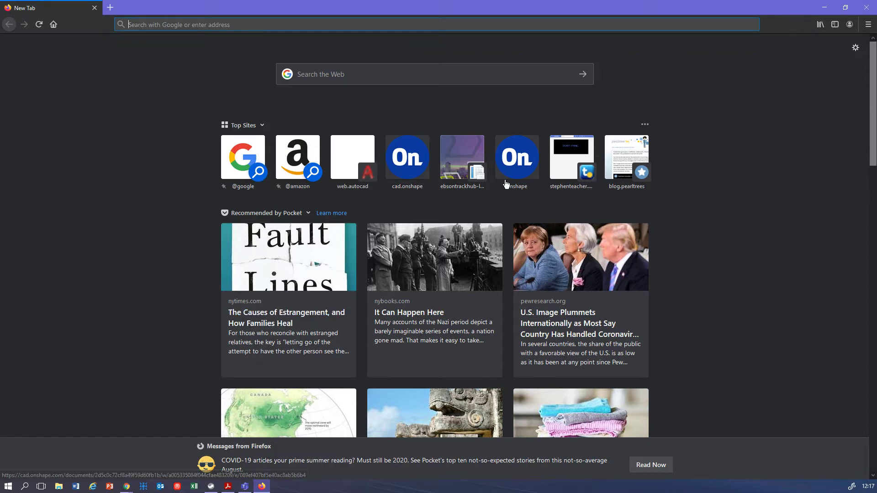
# Open onshape.com from the Top Sites tile and go to its sign-in page.
pyautogui.click(352, 157)
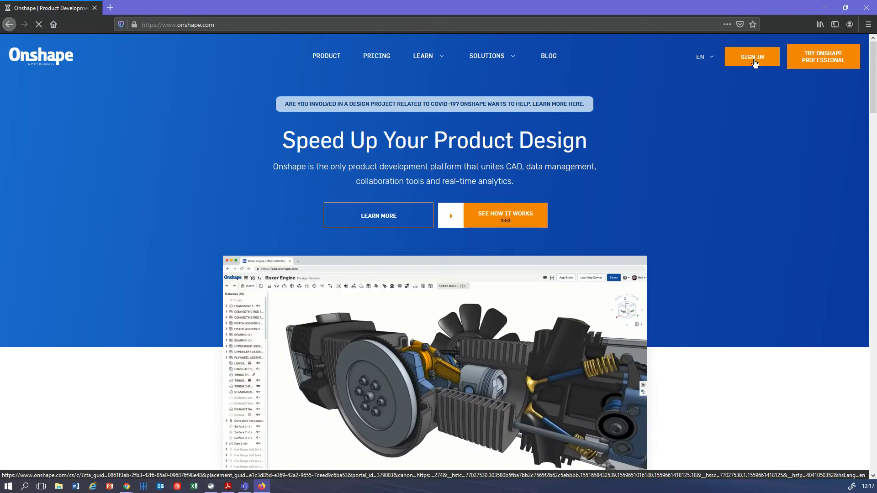
pyautogui.click(753, 58)
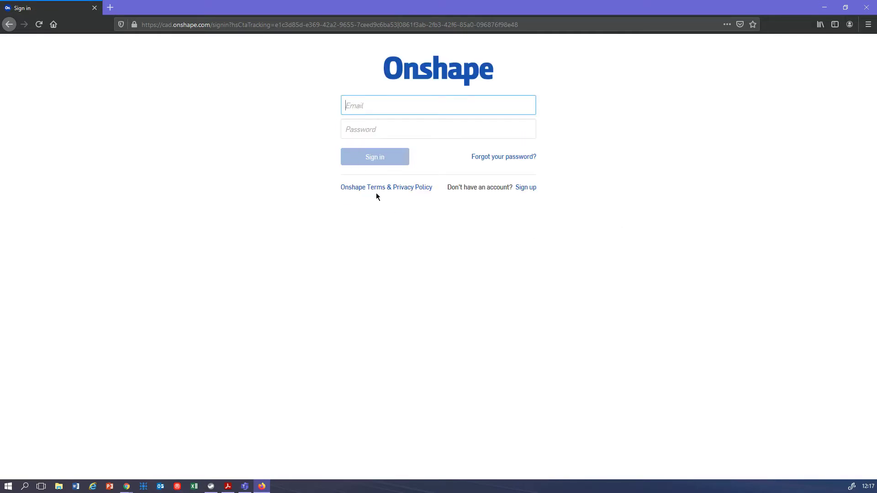
# Go to Sign up and choose the Onshape Education plan card.
pyautogui.click(526, 188)
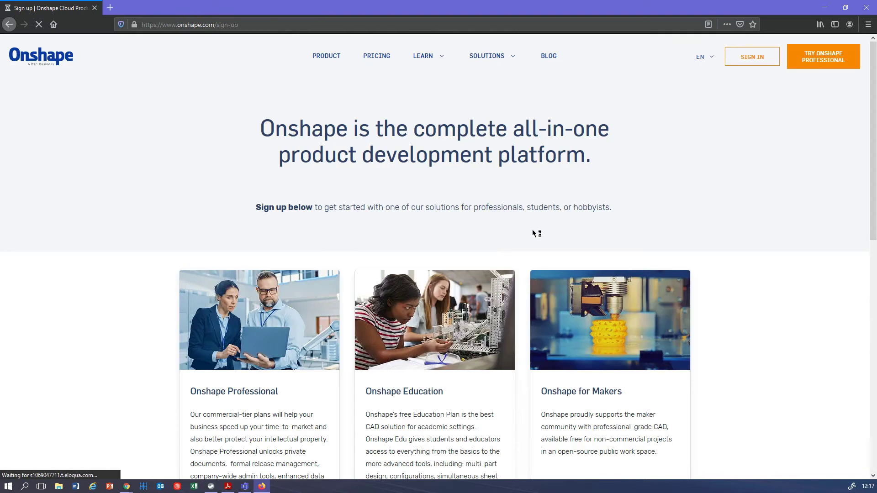
pyautogui.scroll(-3, 590, 217)
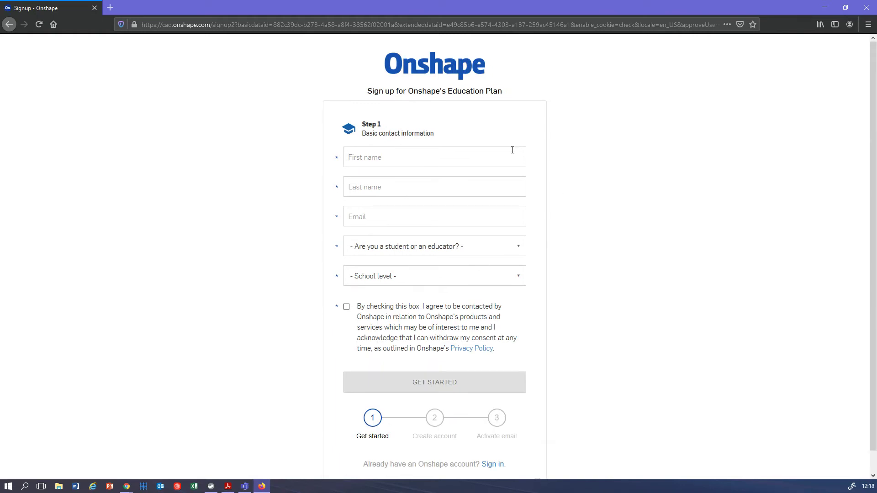
pyautogui.click(408, 216)
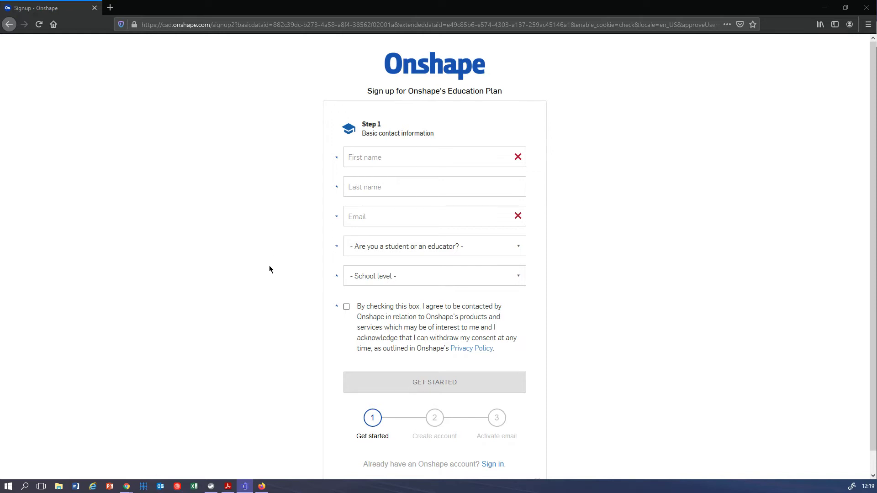
# Close the Firefox window holding the Education sign-up form.
pyautogui.click(94, 9)
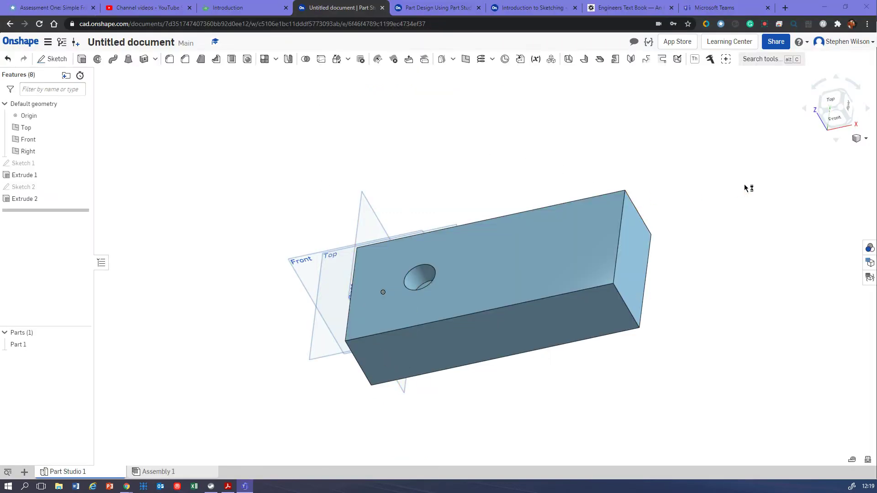
# Go from the Part Studio back to the Onshape documents list via the logo.
pyautogui.click(20, 41)
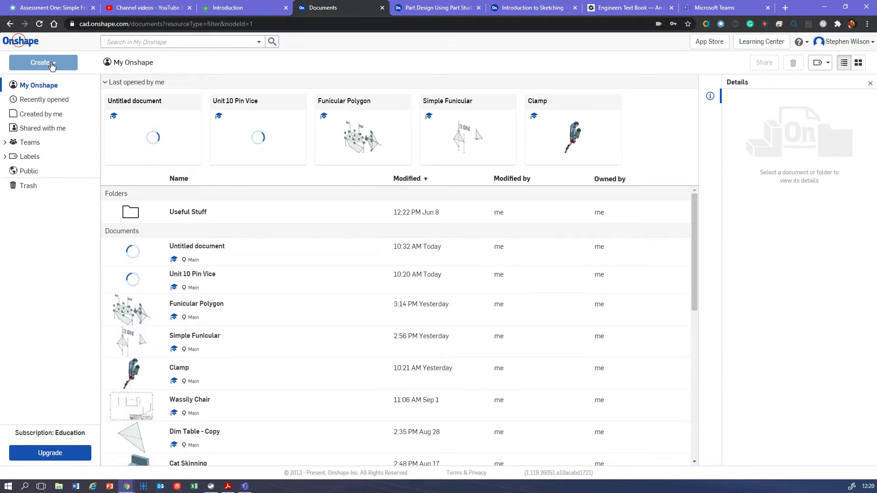
# Check the Create menu options, then open the account dropdown under the user name.
pyautogui.click(52, 67)
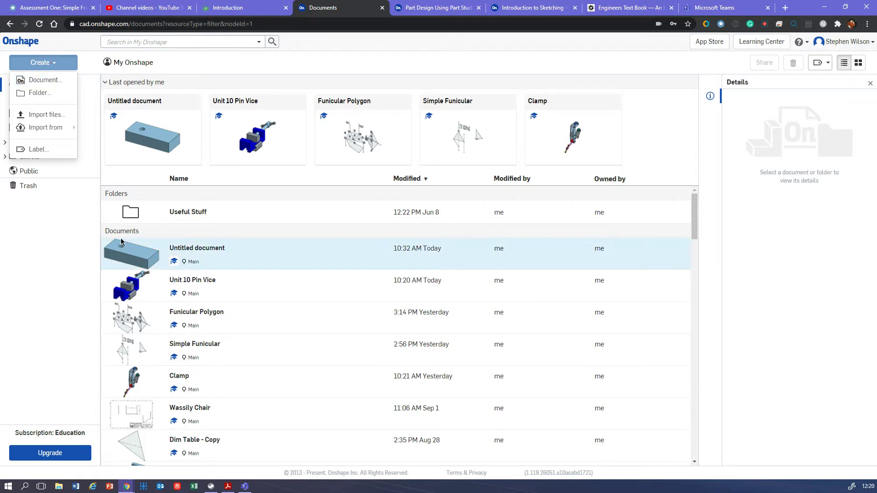
pyautogui.click(53, 264)
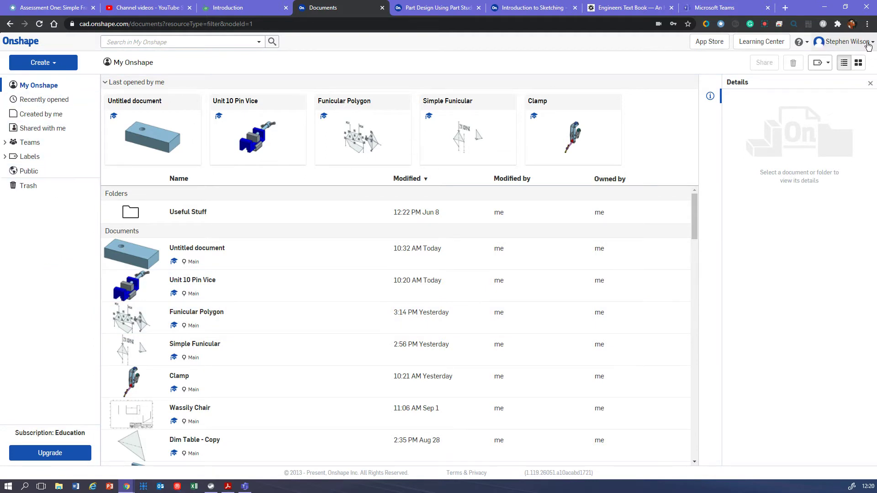
pyautogui.click(765, 24)
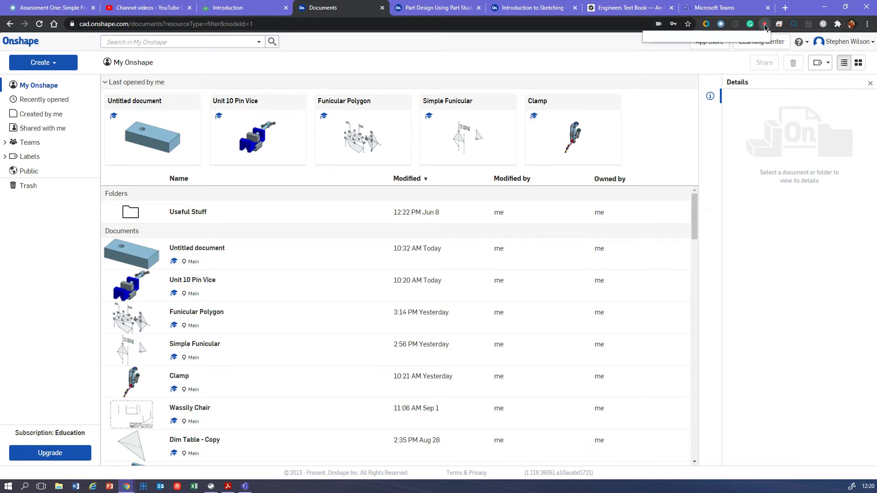
pyautogui.click(676, 79)
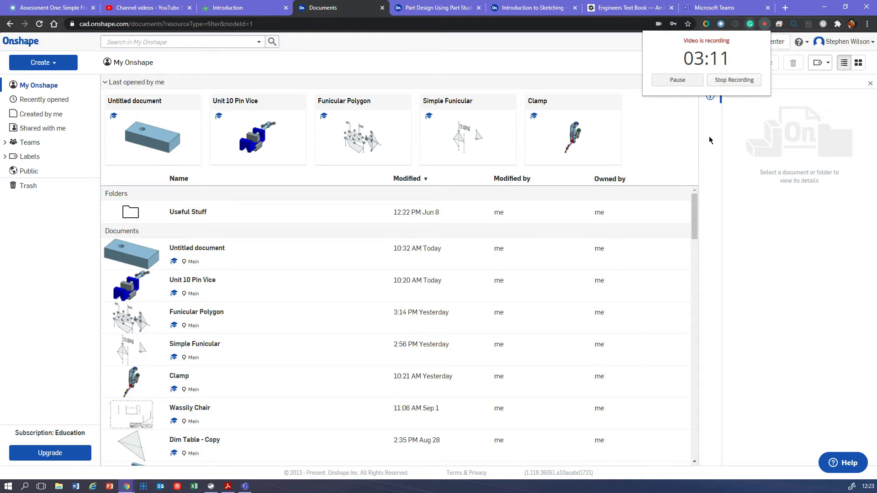
pyautogui.click(872, 44)
pyautogui.click(872, 43)
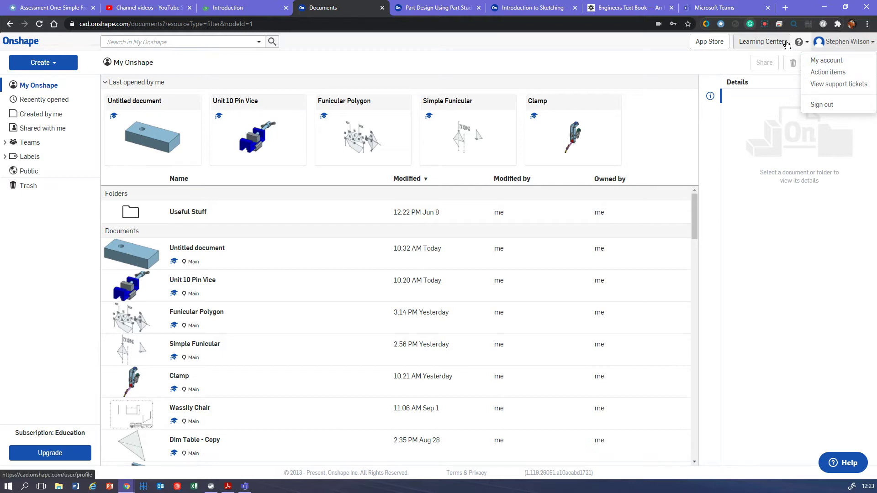
# In My account preferences, set length units to Millimeter and go back to the documents list.
pyautogui.click(763, 25)
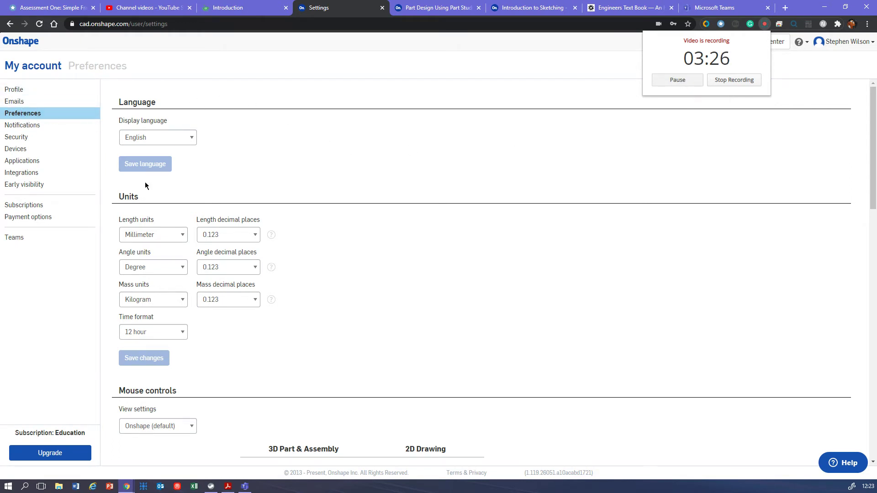
pyautogui.click(181, 235)
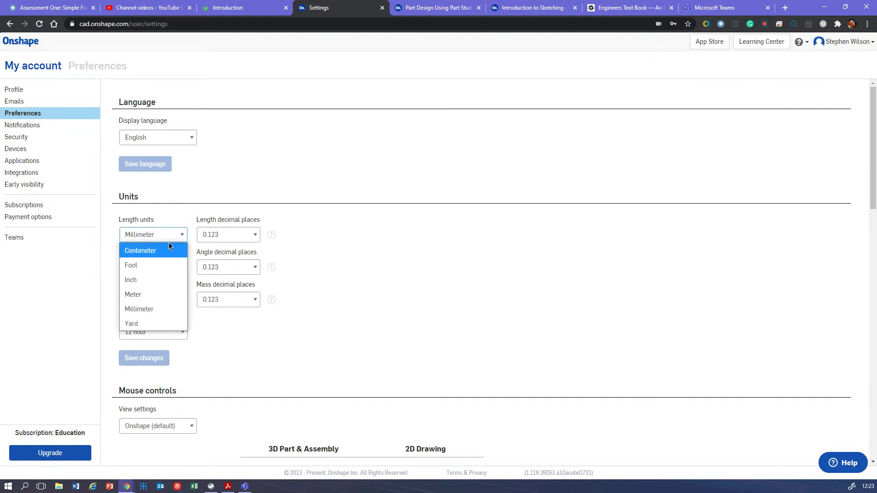
pyautogui.click(154, 310)
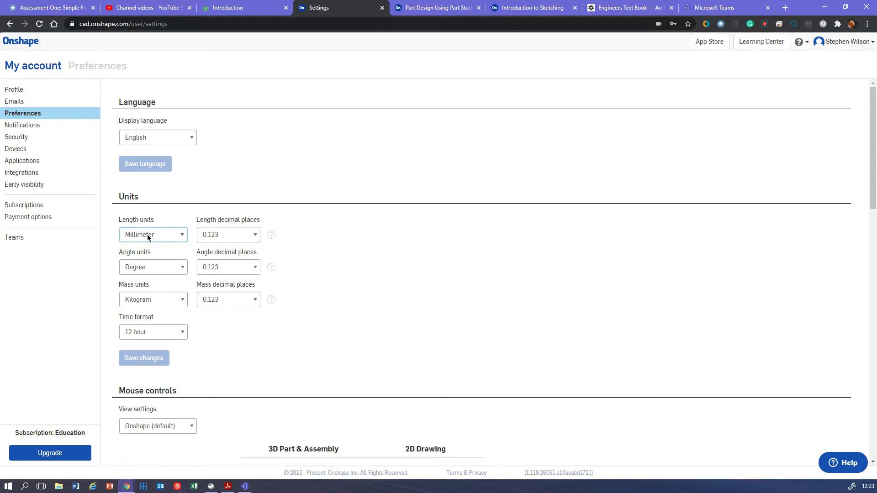
pyautogui.click(23, 41)
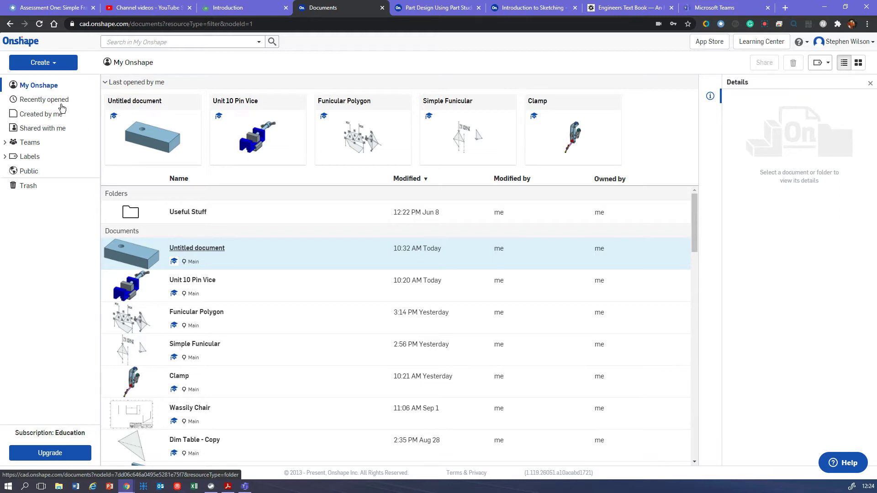
# Bring up the Create dropdown to start a new document.
pyautogui.click(51, 67)
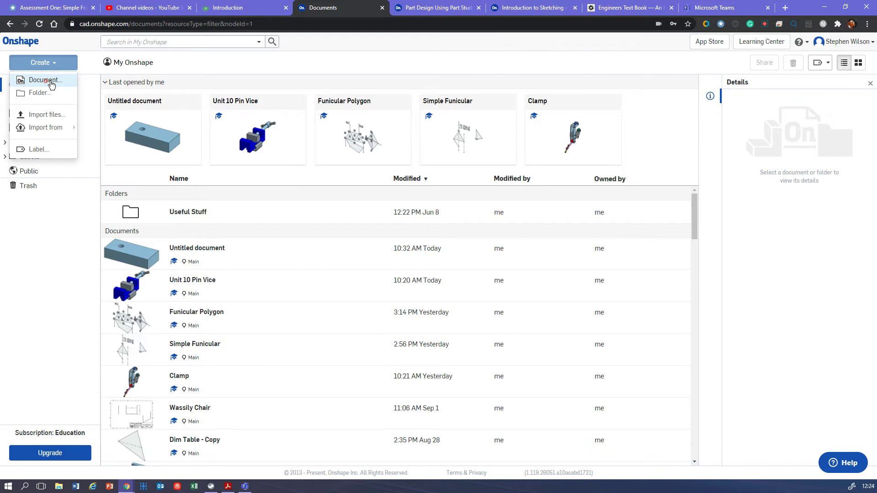
pyautogui.click(765, 24)
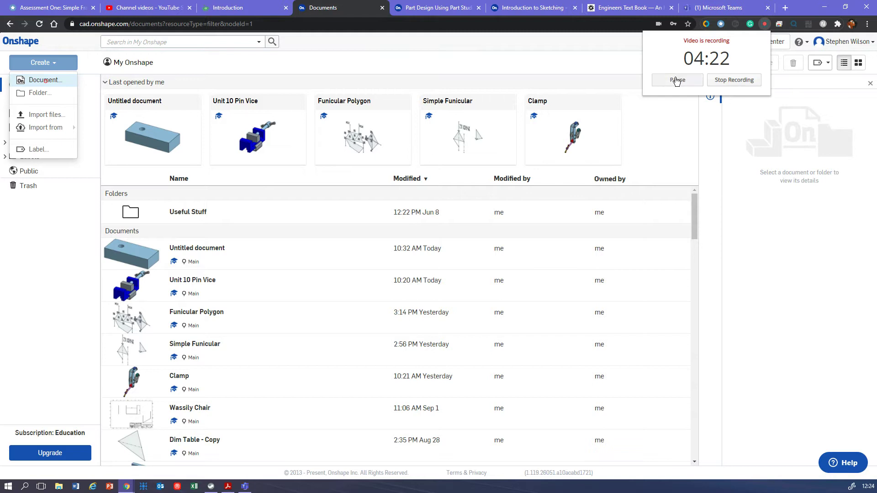
pyautogui.click(677, 79)
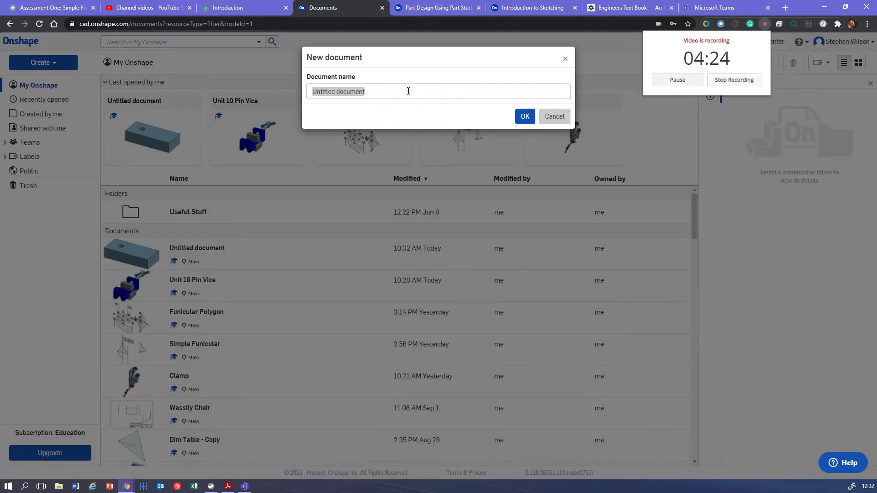
# Name the new document 'blah' and confirm it with OK.
pyautogui.click(388, 92)
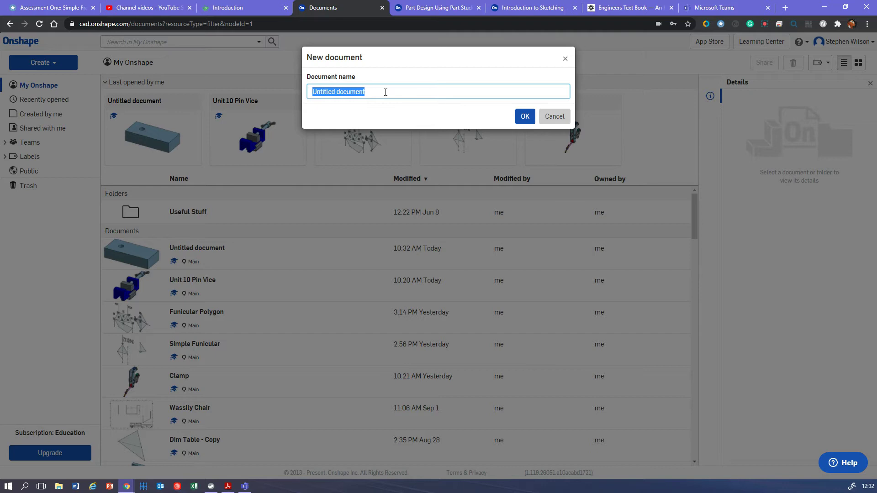
pyautogui.write('blah')
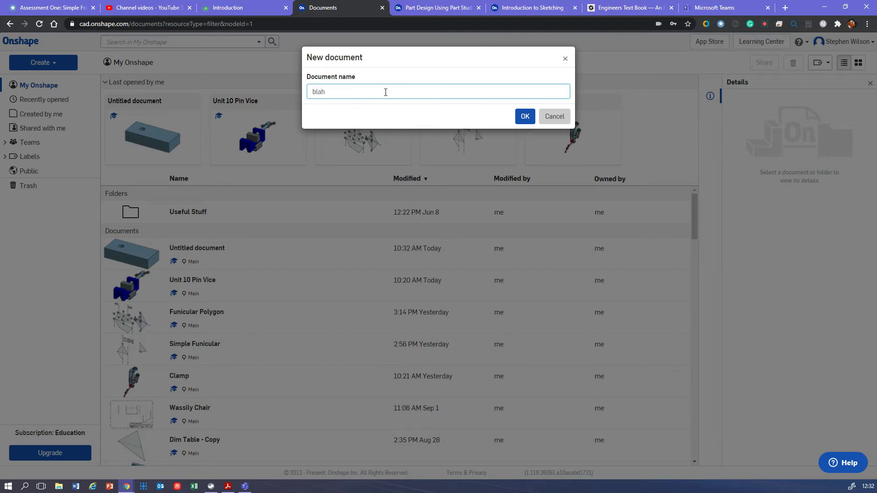
pyautogui.click(525, 116)
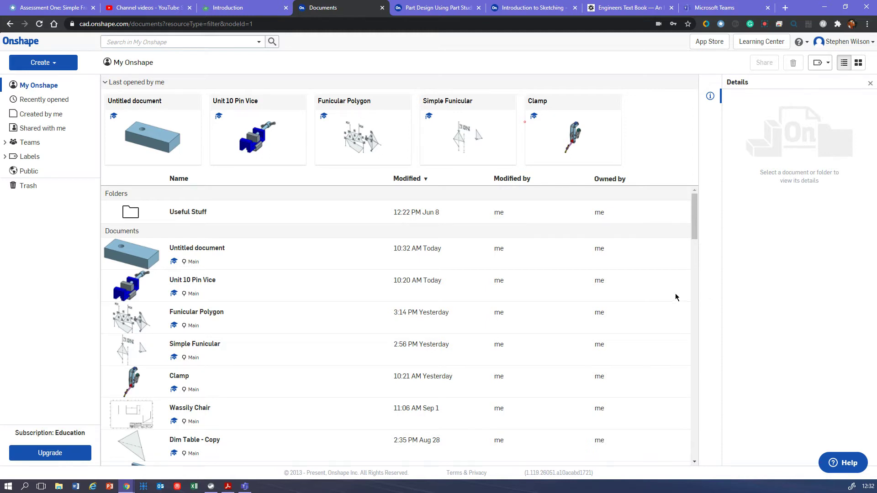
# Open the blah document into its empty Part Studio 1.
pyautogui.doubleClick(647, 289)
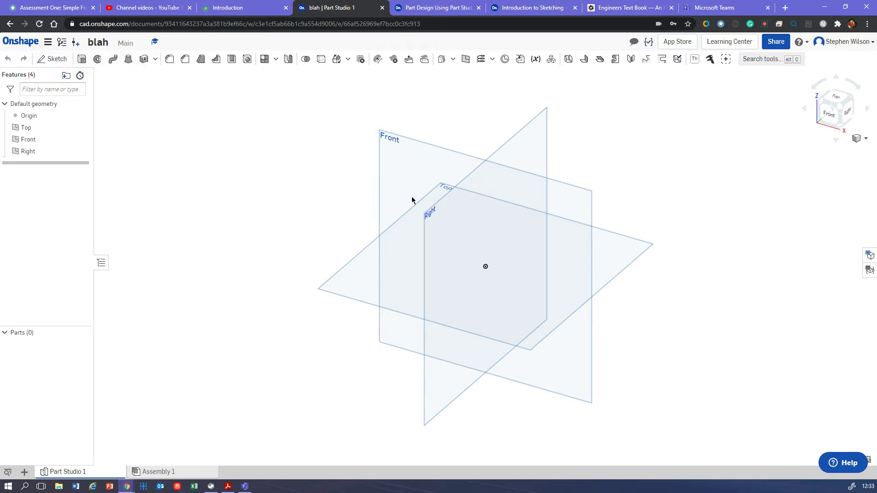
pyautogui.click(378, 288)
pyautogui.moveTo(631, 163); pyautogui.dragTo(521, 237, button='right')
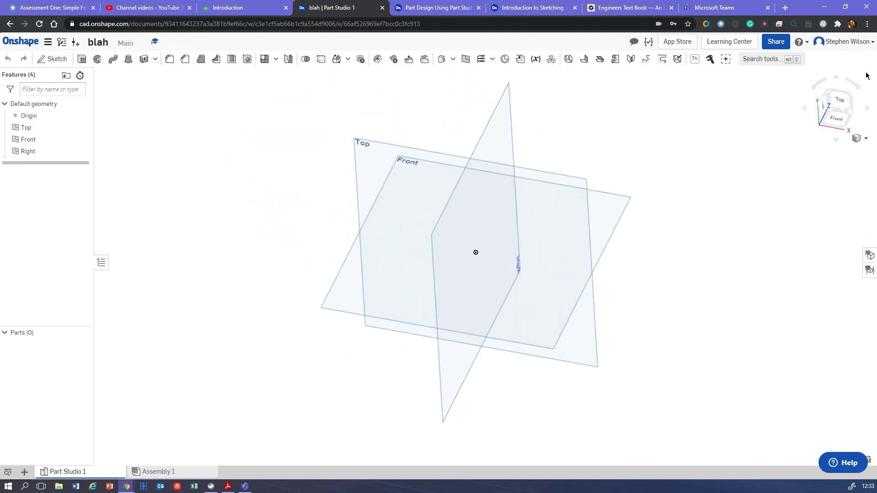
pyautogui.click(841, 99)
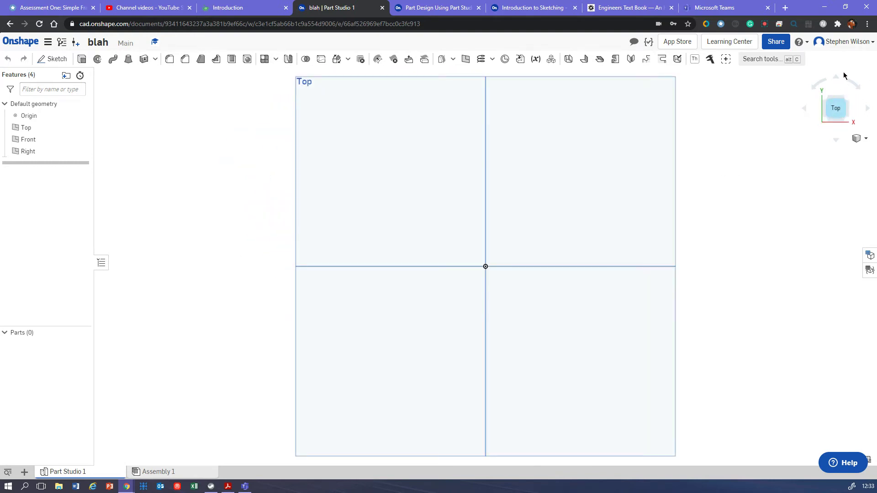
pyautogui.click(836, 77)
pyautogui.click(816, 86)
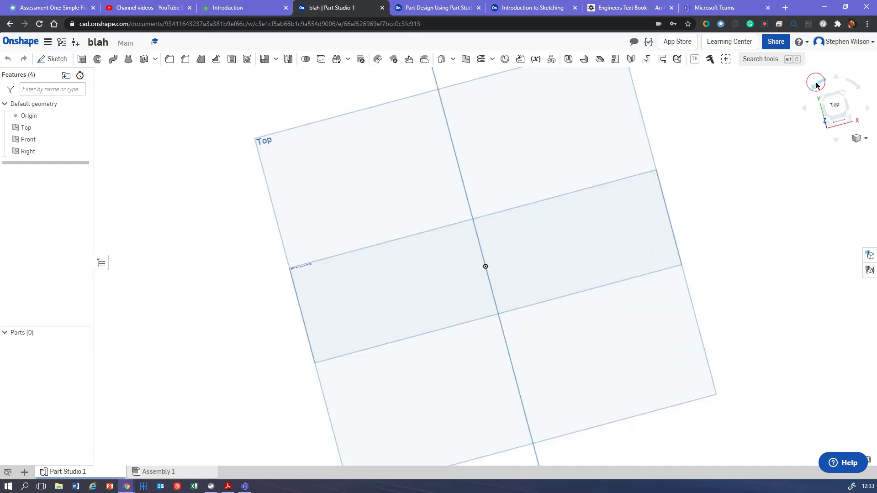
pyautogui.click(854, 84)
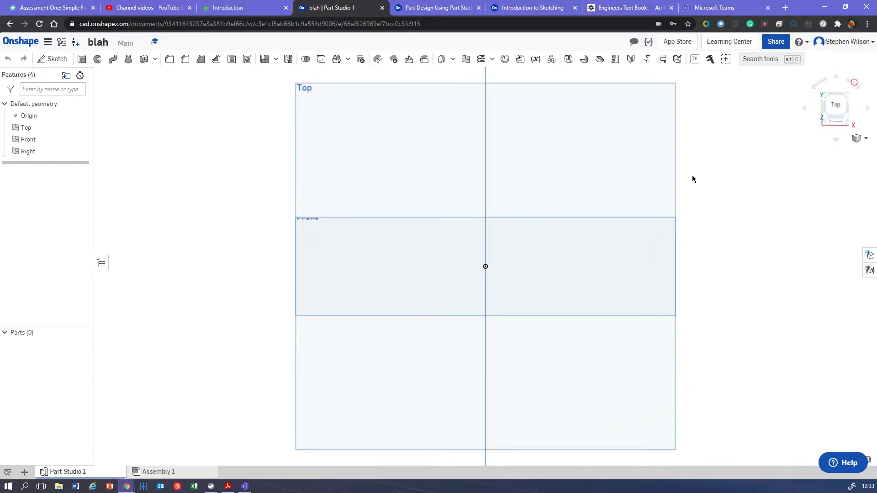
pyautogui.moveTo(661, 218); pyautogui.dragTo(671, 219, button='right')
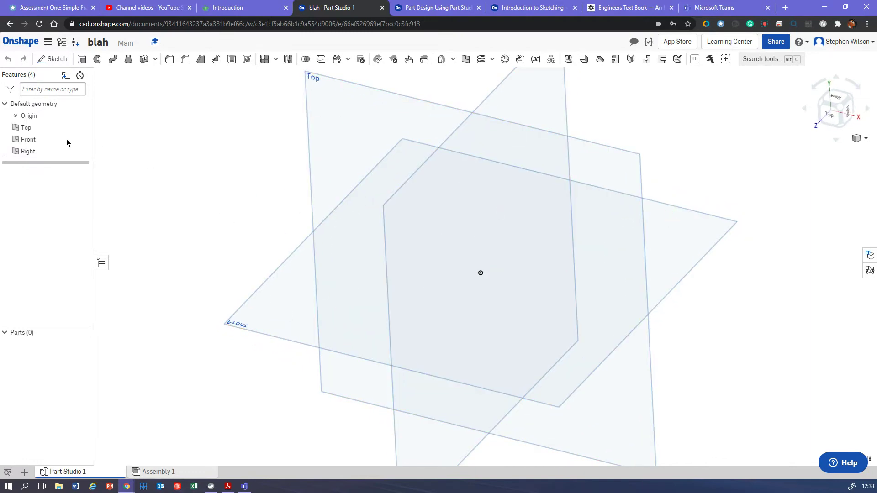
pyautogui.click(59, 128)
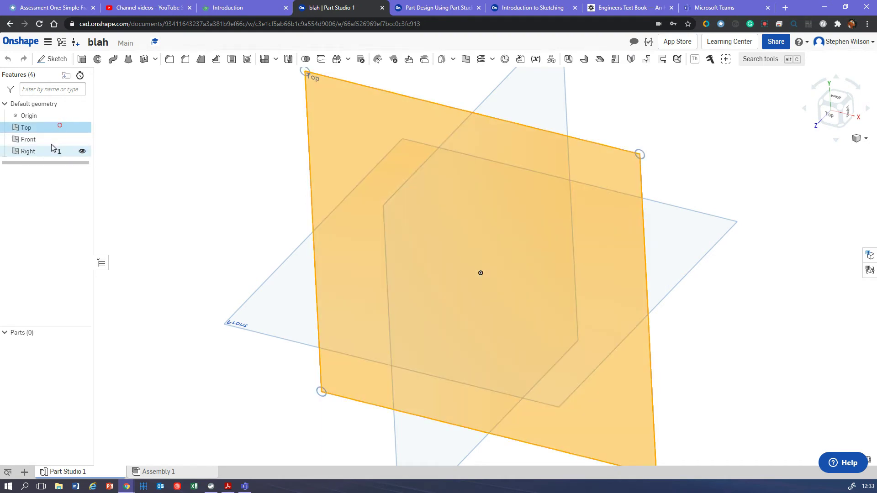
pyautogui.click(51, 141)
pyautogui.click(51, 131)
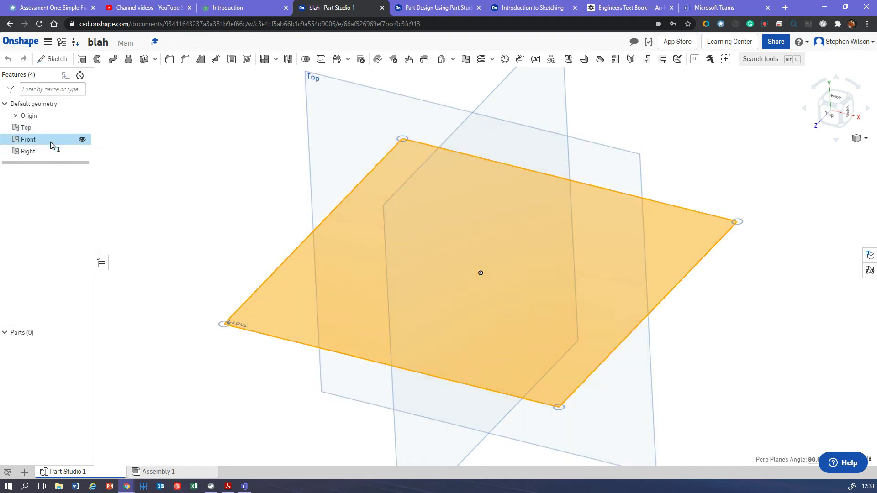
pyautogui.press('Escape')
pyautogui.click(338, 119)
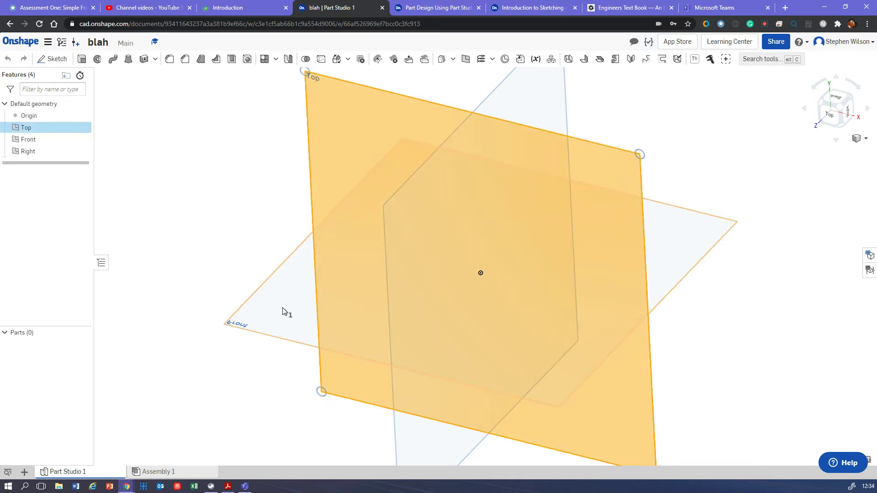
pyautogui.click(283, 311)
pyautogui.click(349, 153)
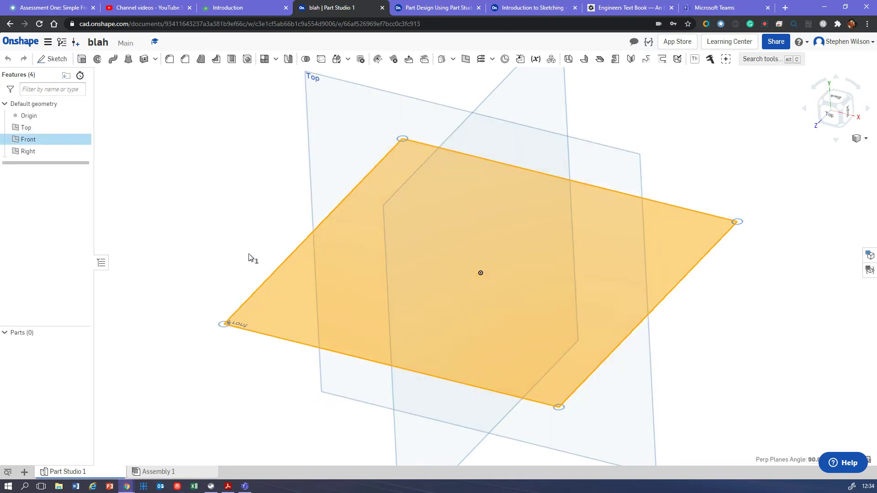
pyautogui.click(238, 239)
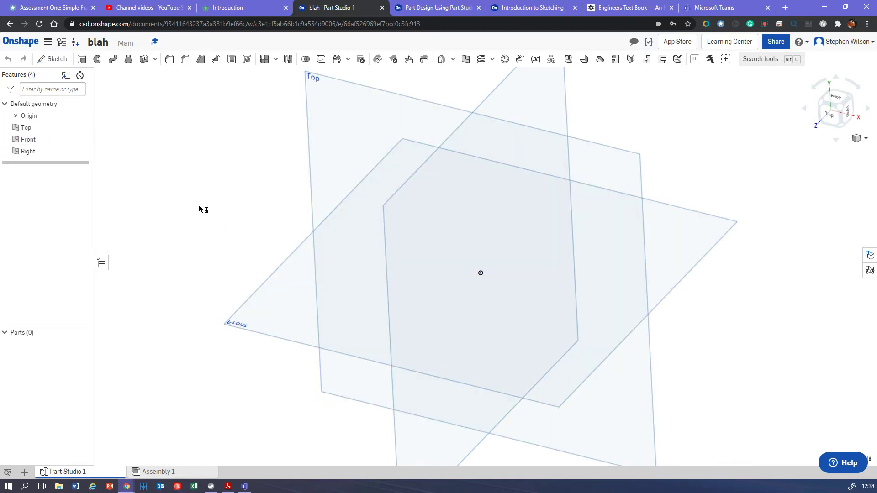
pyautogui.click(83, 128)
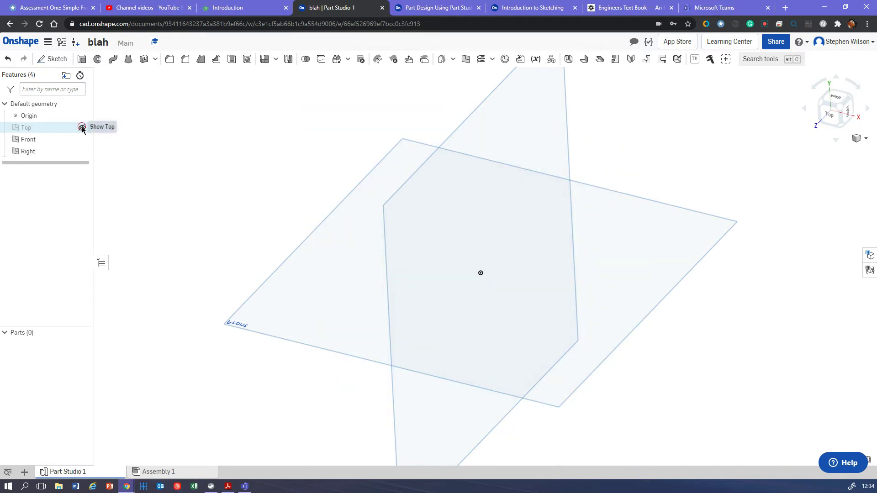
pyautogui.click(82, 128)
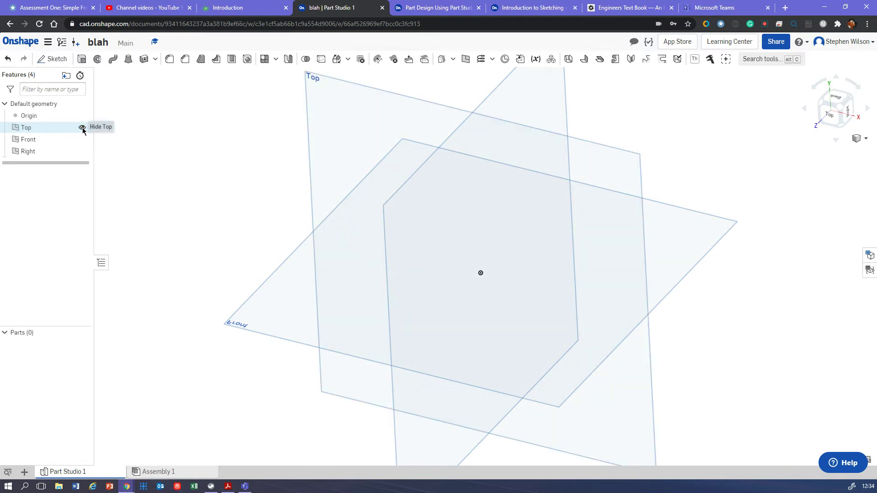
pyautogui.hotkey('shift', '1')
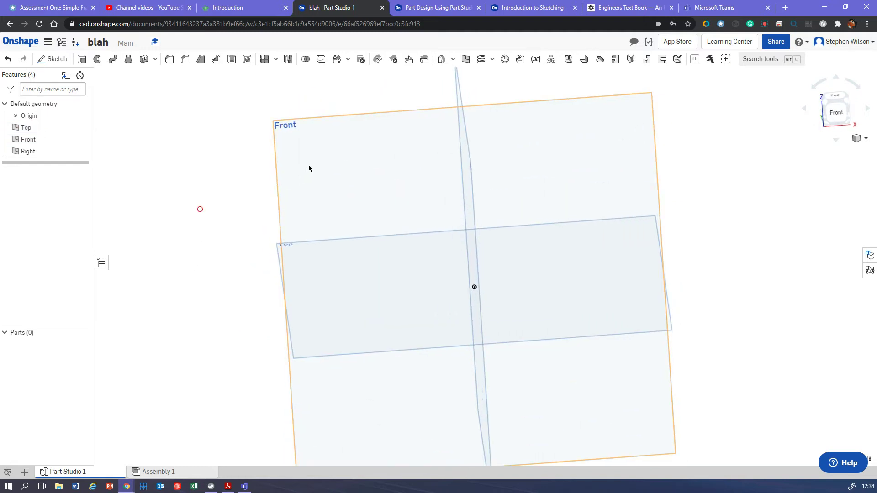
# Create Sketch 1 on the Front plane and bring up the plane's context menu.
pyautogui.click(67, 59)
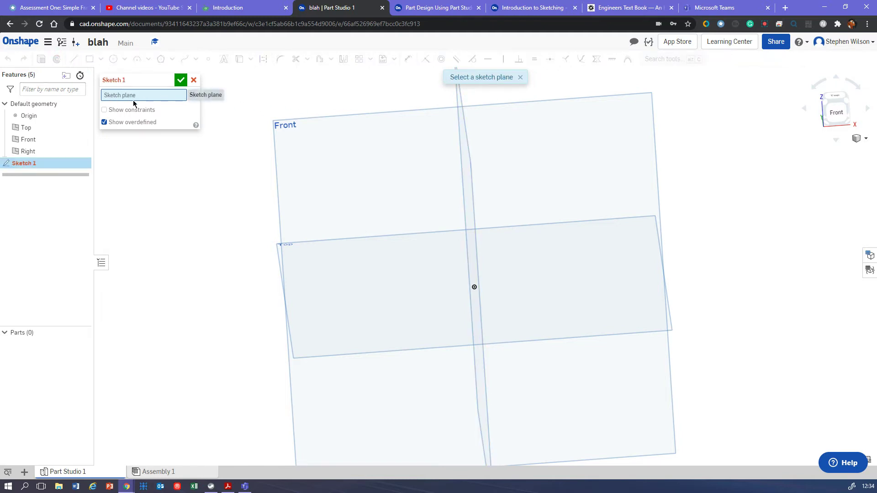
pyautogui.click(338, 171)
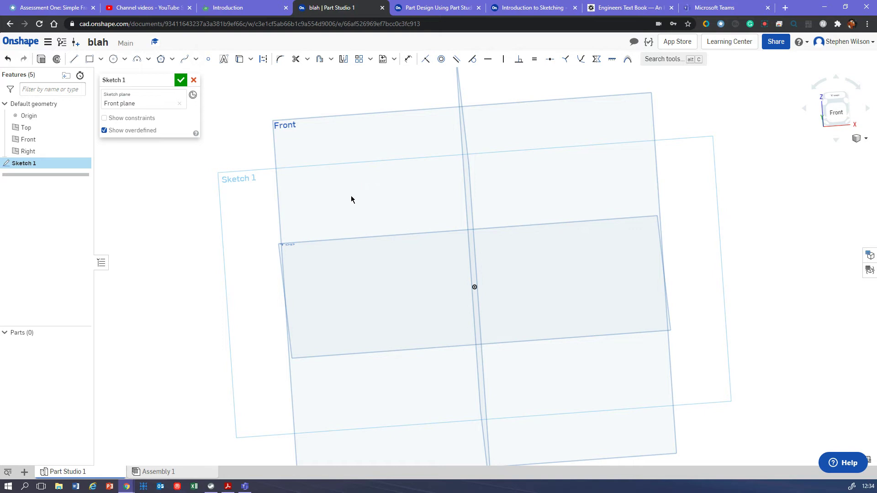
pyautogui.rightClick(327, 192)
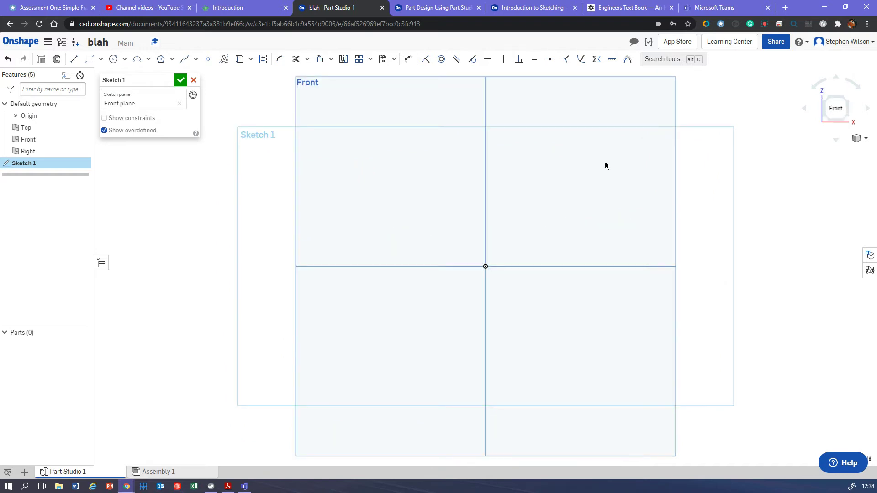
# Switch Sketch 1 from the Line tool to the Rectangle tool.
pyautogui.click(73, 64)
pyautogui.click(89, 59)
# Draw a corner rectangle from the origin with height 50, cancelling the stray second rectangle.
pyautogui.click(486, 267)
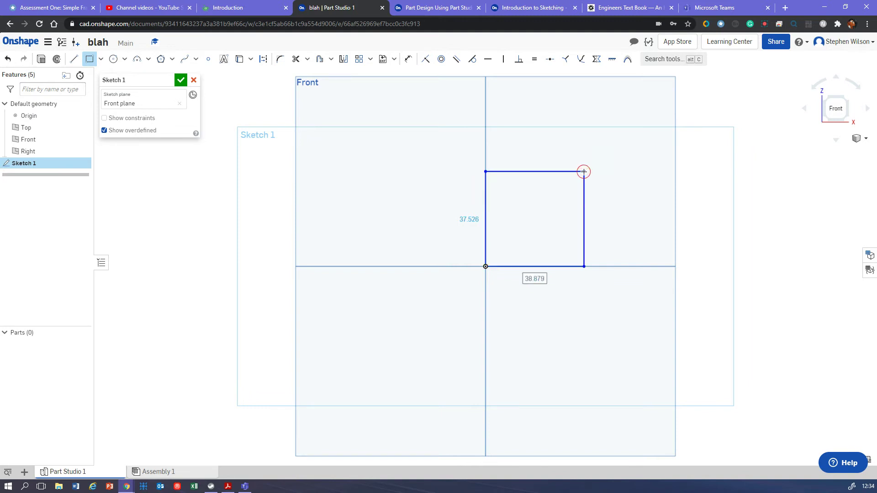
pyautogui.click(584, 172)
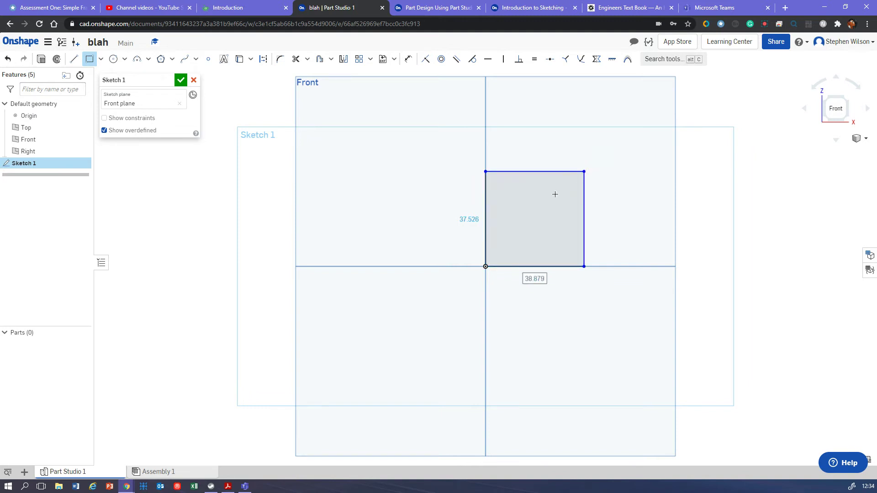
pyautogui.press('Tab')
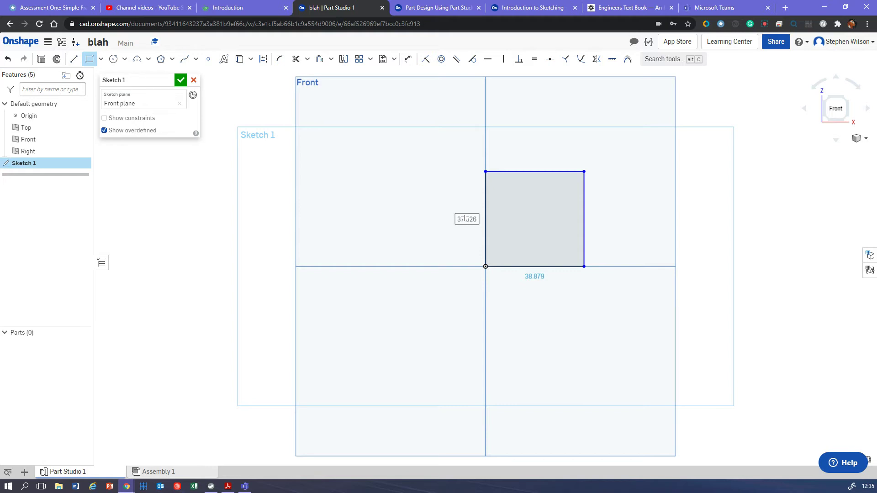
pyautogui.click(464, 219)
pyautogui.write('5')
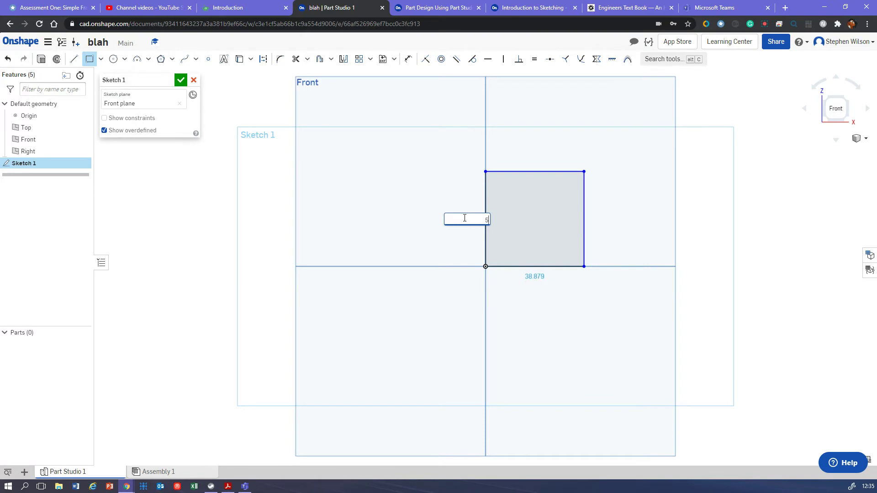
pyautogui.write('0')
pyautogui.press('Return')
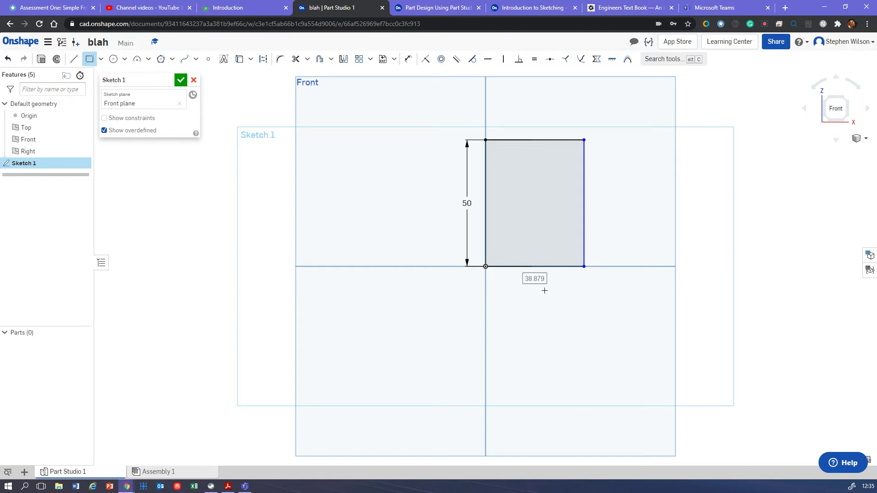
pyautogui.click(537, 278)
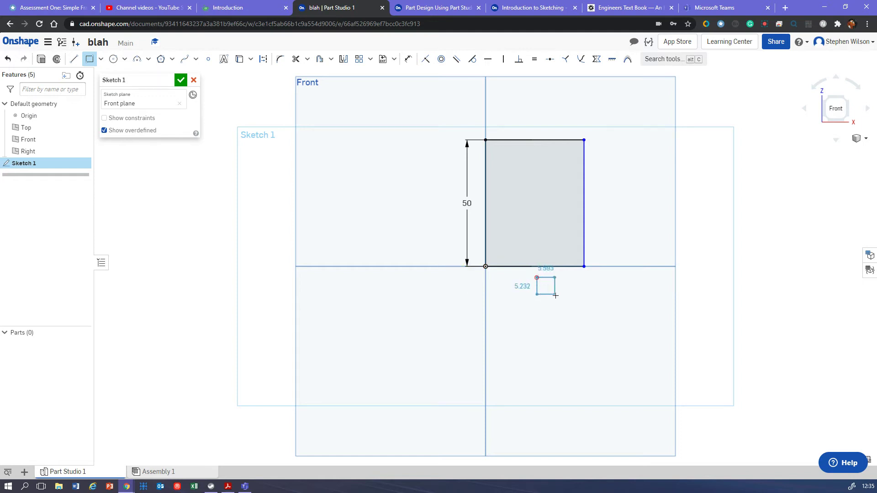
pyautogui.press('Escape')
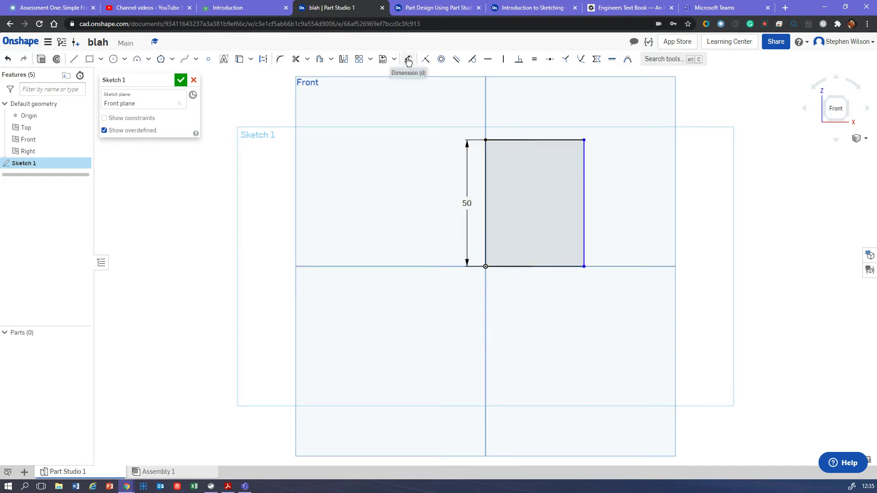
# Add a width dimension to the rectangle's bottom edge.
pyautogui.press('d')
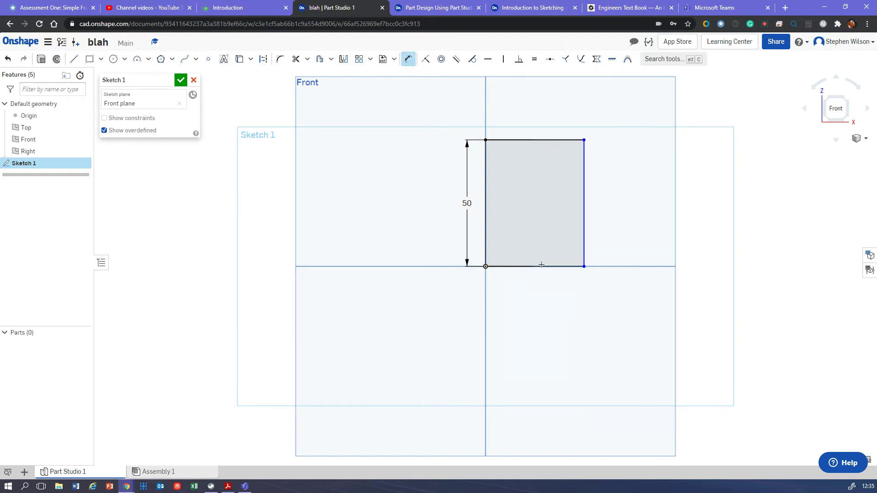
pyautogui.click(543, 283)
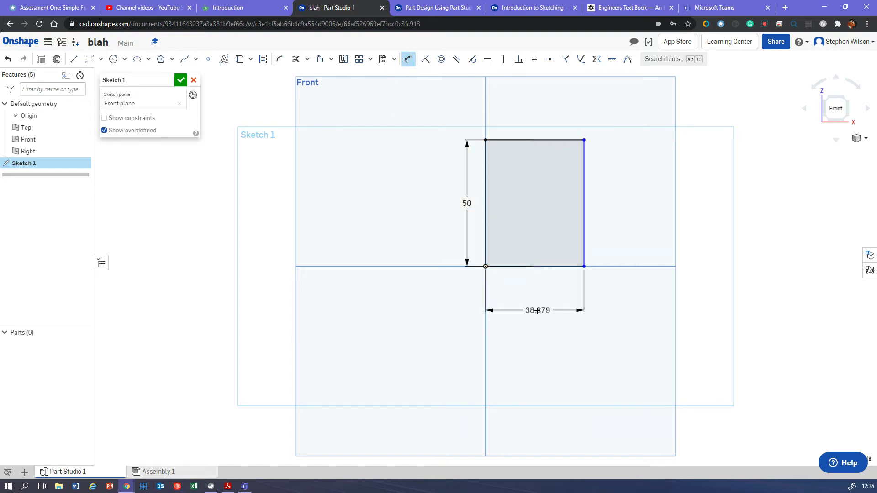
pyautogui.click(535, 342)
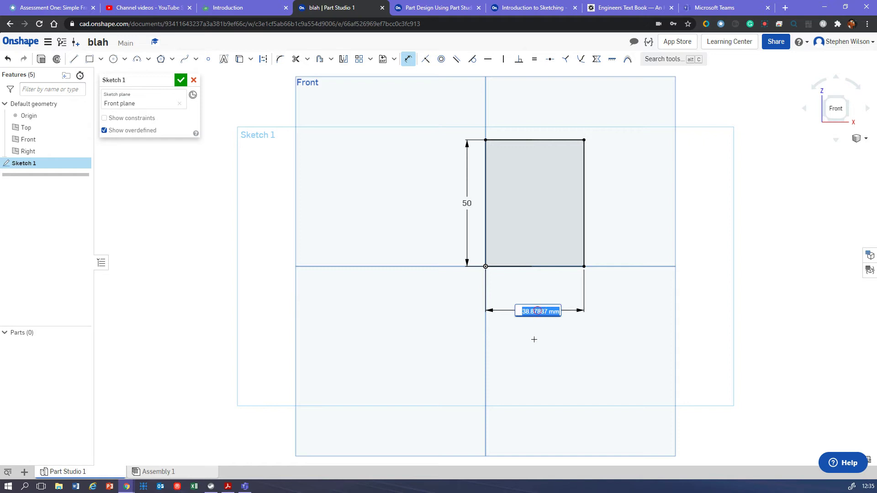
pyautogui.press('BackSpace')
pyautogui.press('Return')
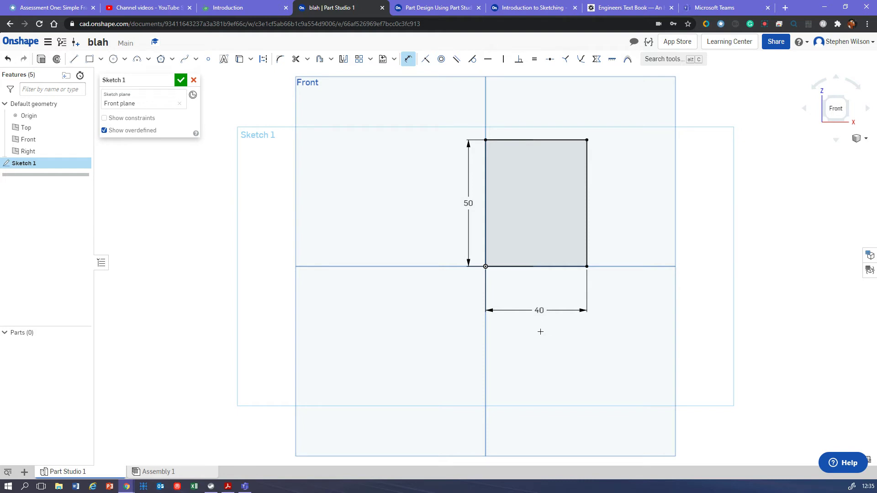
pyautogui.press('Escape')
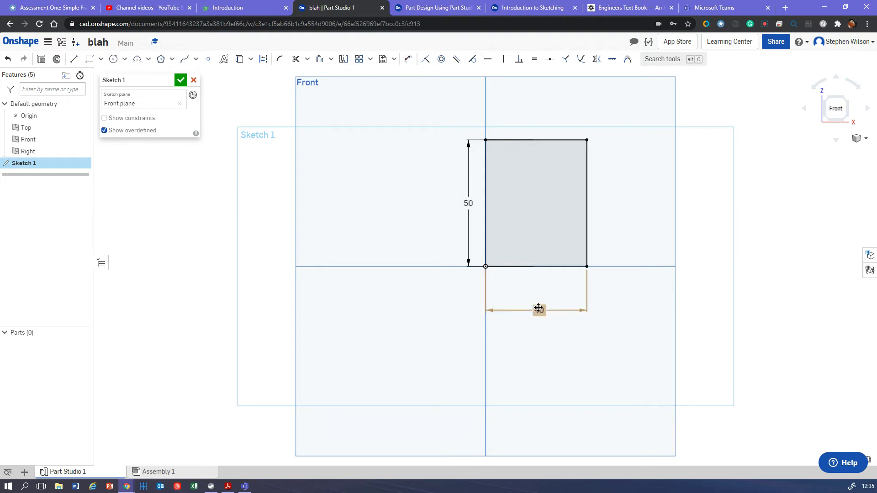
# Change the width from 40 to 60, move the 50 label left, and close the sketch.
pyautogui.doubleClick(538, 309)
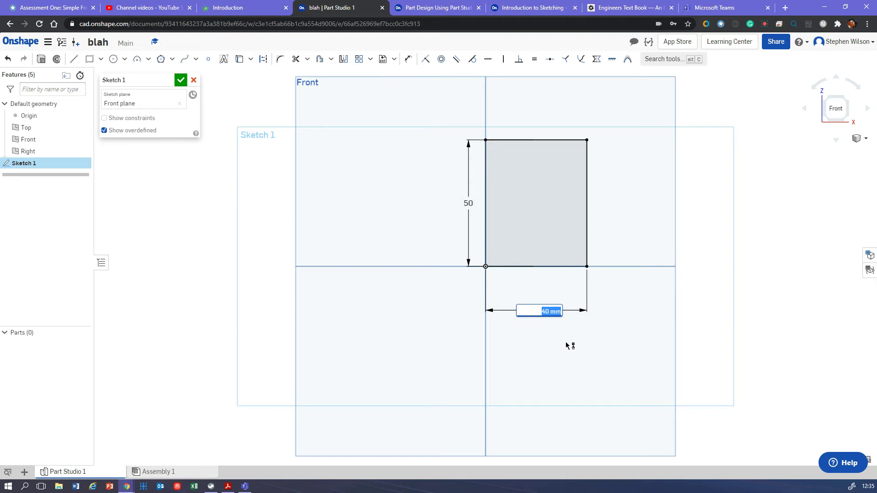
pyautogui.write('60')
pyautogui.press('Return')
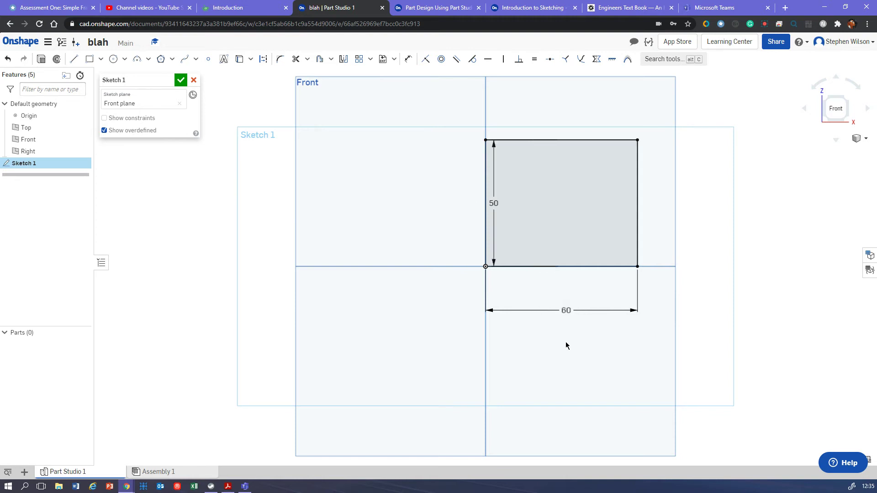
pyautogui.moveTo(494, 202); pyautogui.dragTo(437, 198)
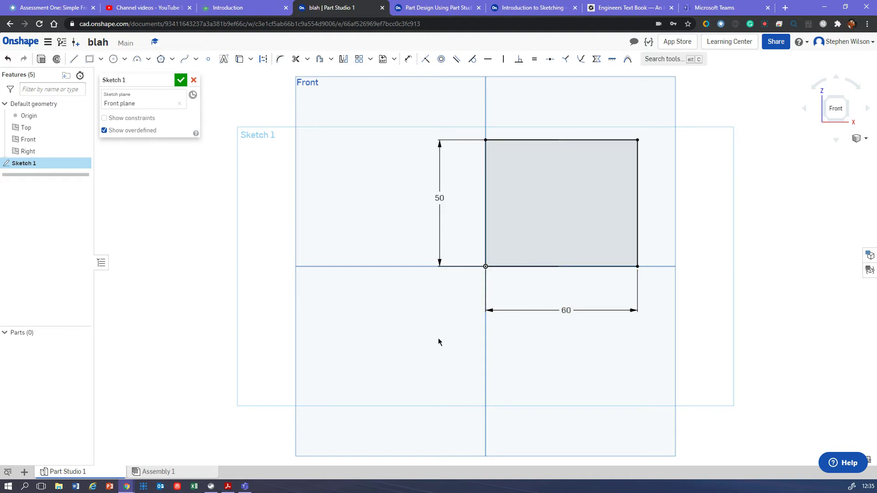
pyautogui.click(180, 81)
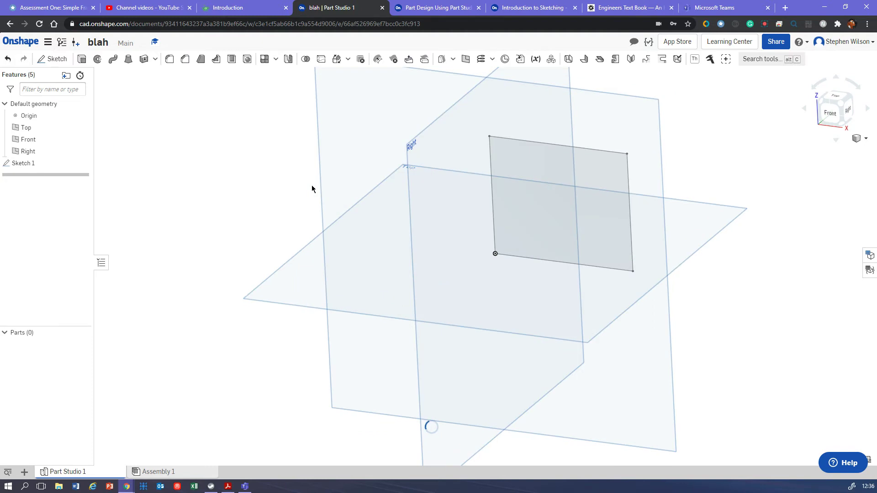
# Start a solid Extrude 1 using the faces of Sketch 1, viewed in 3D.
pyautogui.moveTo(312, 185)
pyautogui.mouseDown(button='right')
pyautogui.moveTo(315, 194)
pyautogui.moveTo(298, 169)
pyautogui.moveTo(265, 199)
pyautogui.mouseUp(button='right')
pyautogui.click(263, 197)
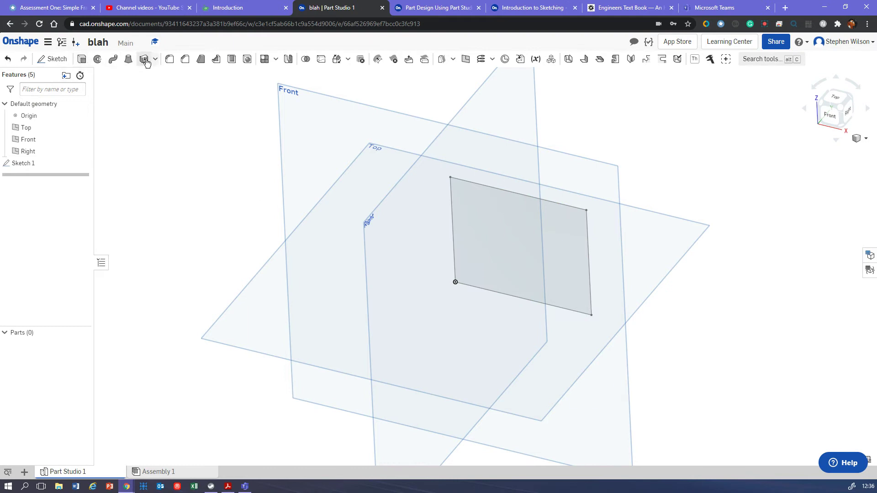
pyautogui.click(82, 60)
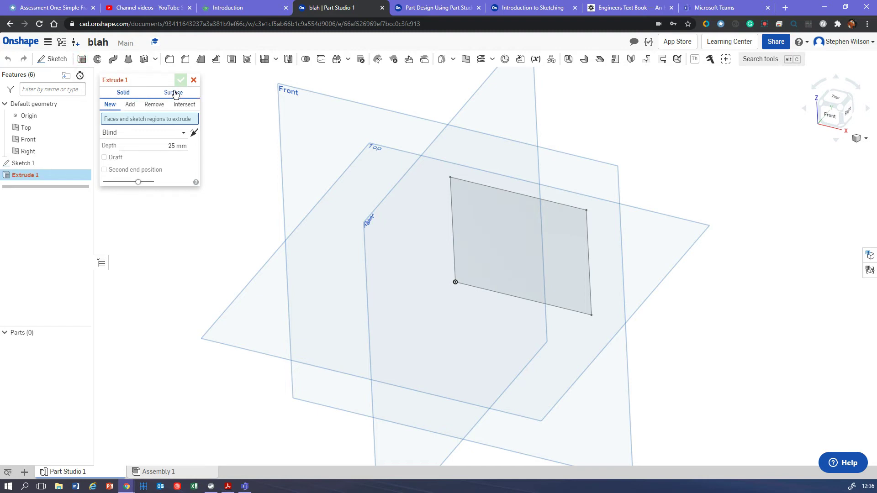
pyautogui.click(172, 93)
pyautogui.click(125, 94)
pyautogui.click(50, 164)
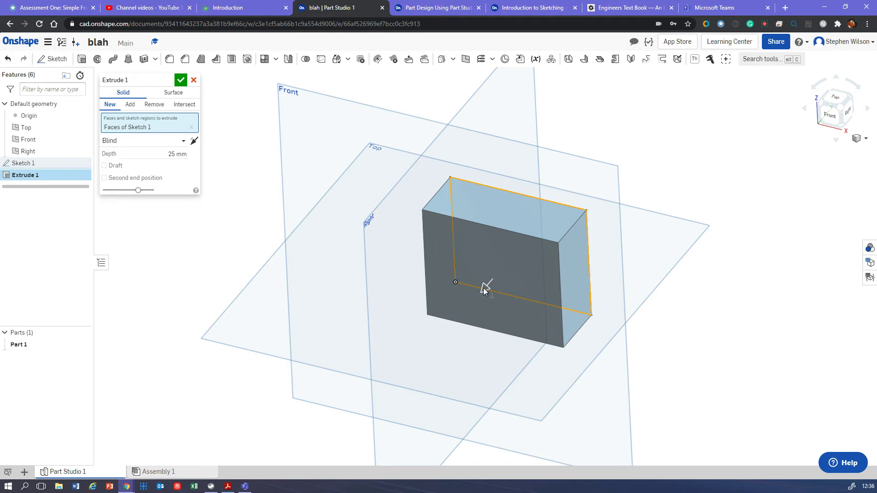
# Set Extrude 1's depth to 50 mm and commit the solid block.
pyautogui.moveTo(471, 303); pyautogui.dragTo(465, 326)
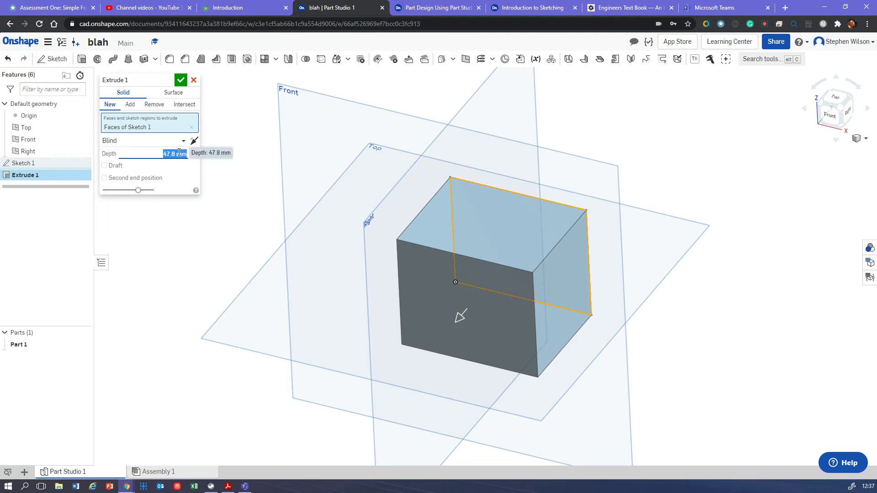
pyautogui.write('100')
pyautogui.press('Return')
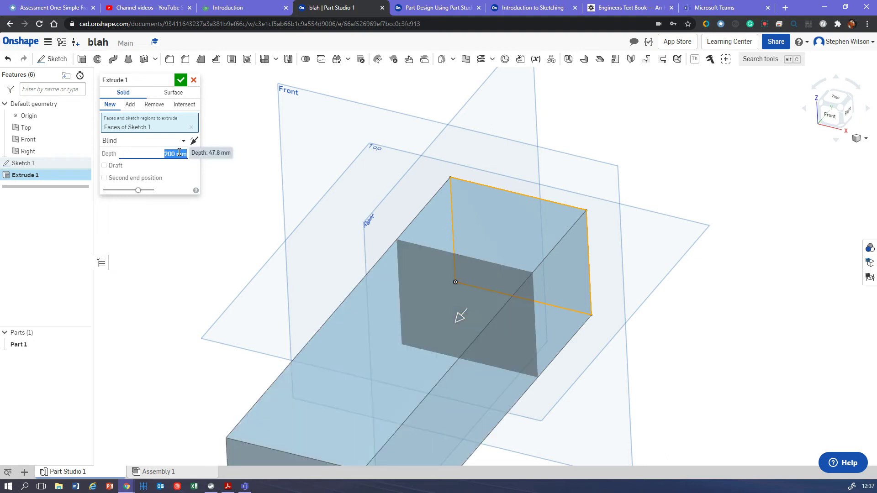
pyautogui.scroll(-3, 221, 192)
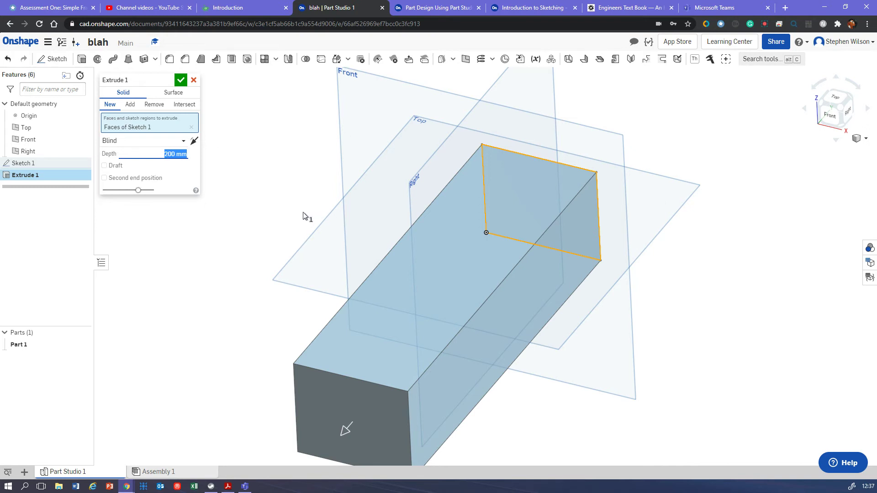
pyautogui.write('50')
pyautogui.press('Return')
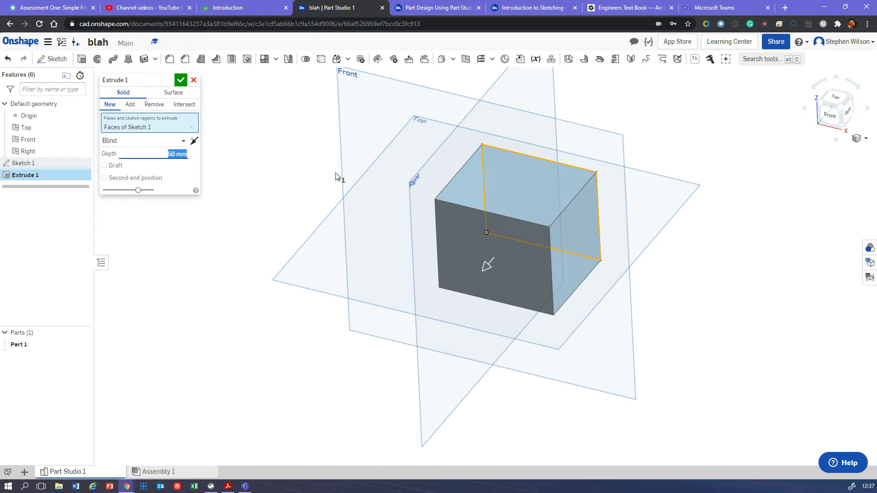
pyautogui.click(179, 80)
pyautogui.moveTo(267, 158)
pyautogui.mouseDown(button='right')
pyautogui.moveTo(236, 159)
pyautogui.moveTo(185, 181)
pyautogui.moveTo(193, 215)
pyautogui.moveTo(231, 219)
pyautogui.moveTo(102, 98)
pyautogui.mouseUp(button='right')
# Create Sketch 2 on the block's front face with a circle about 28.27 mm in diameter.
pyautogui.click(58, 64)
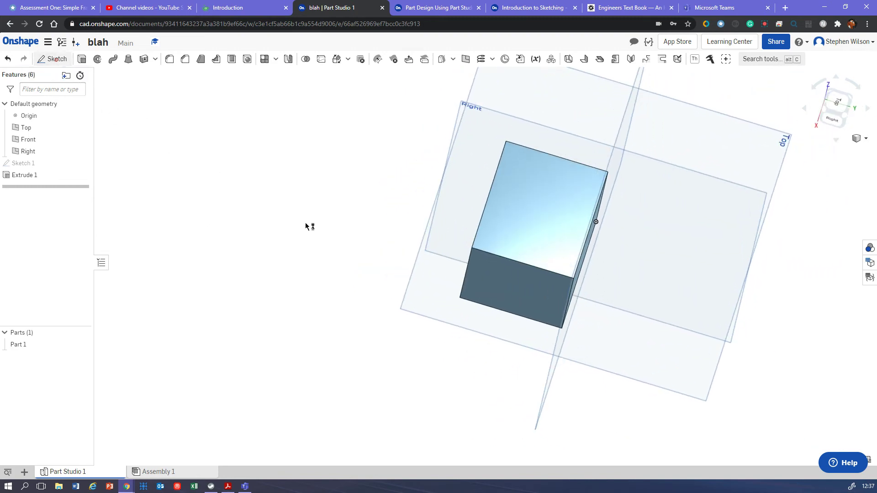
pyautogui.moveTo(334, 249)
pyautogui.mouseDown(button='right')
pyautogui.moveTo(350, 241)
pyautogui.moveTo(332, 245)
pyautogui.mouseUp(button='right')
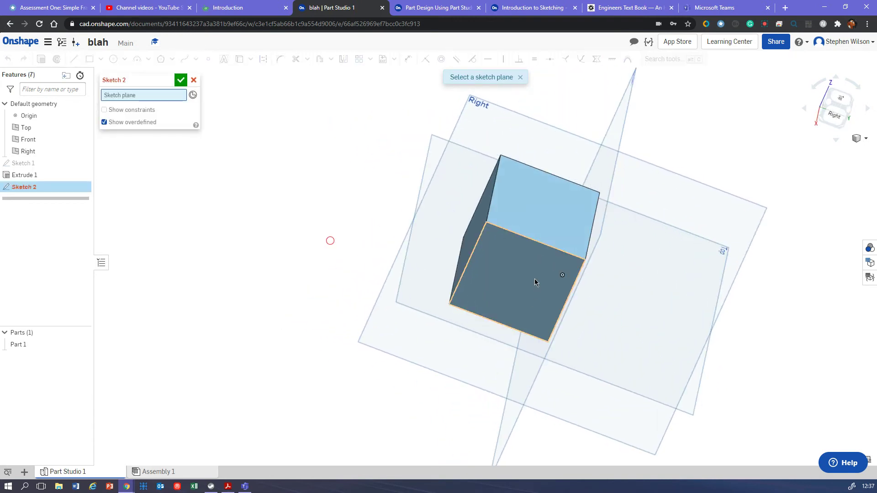
pyautogui.click(509, 281)
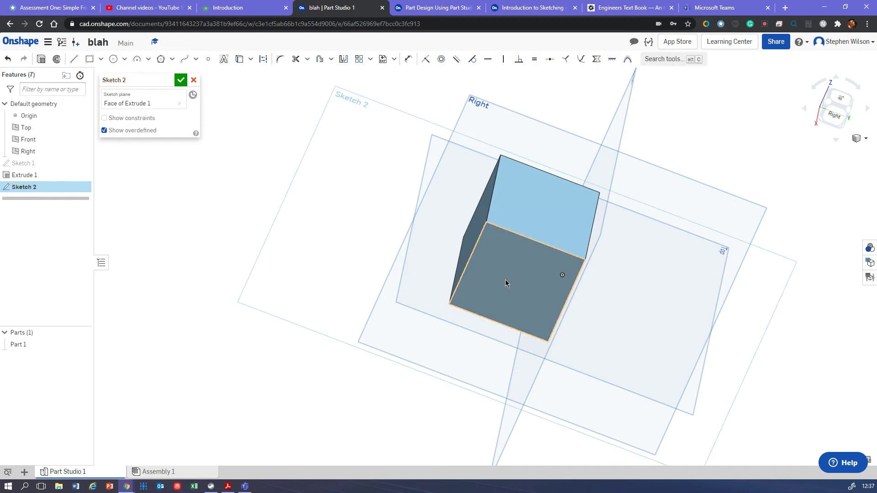
pyautogui.press('n')
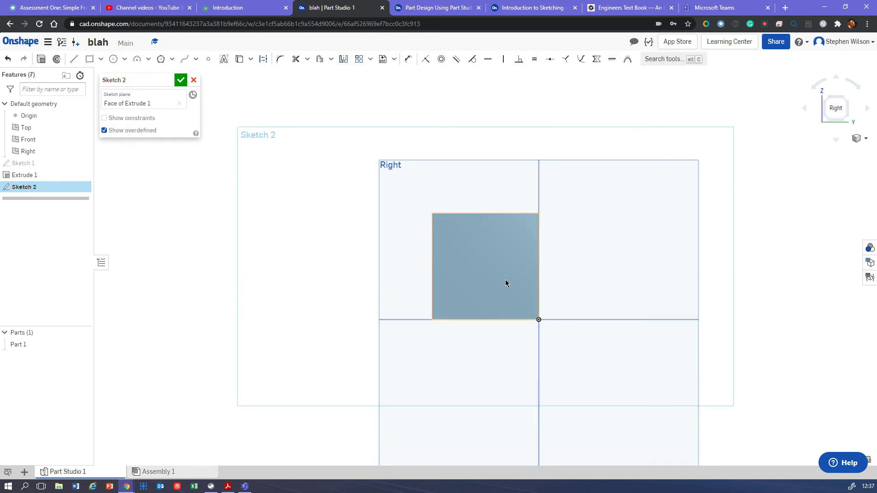
pyautogui.click(113, 59)
pyautogui.click(483, 251)
pyautogui.click(465, 274)
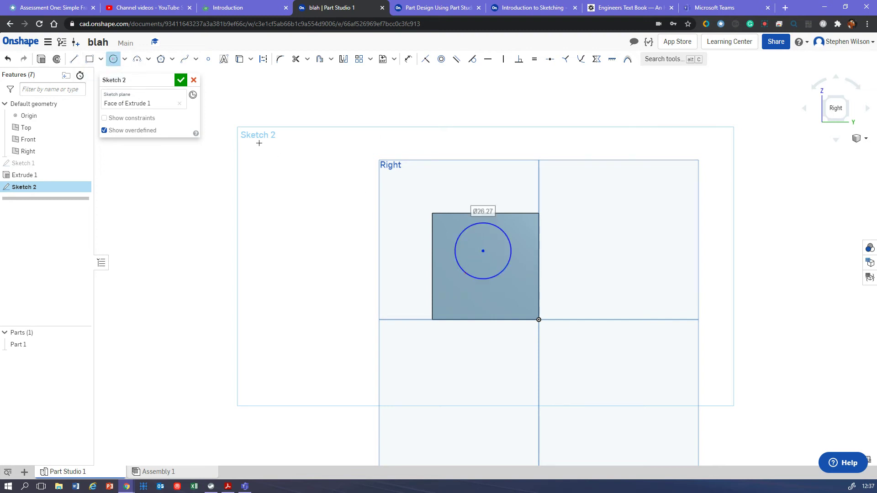
pyautogui.click(181, 80)
pyautogui.moveTo(230, 194); pyautogui.dragTo(244, 188, button='right')
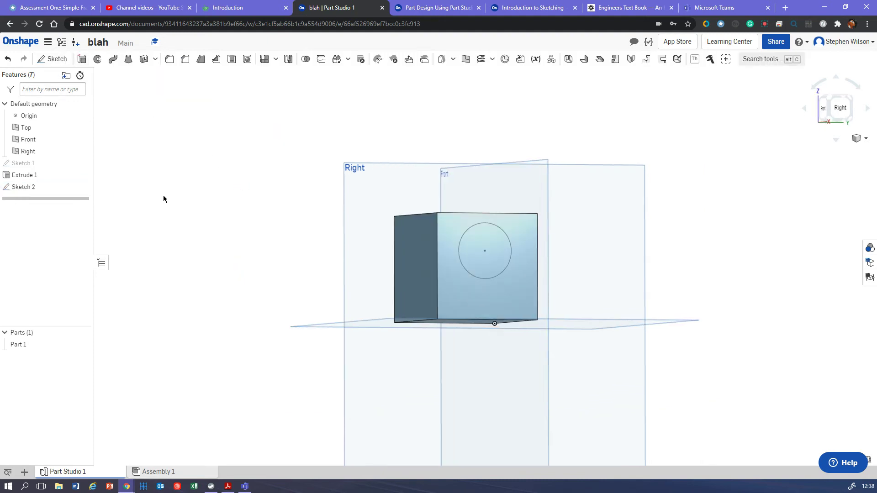
# Cut Sketch 2's circle Through all of the block as Extrude 2.
pyautogui.hotkey('shift', 'e')
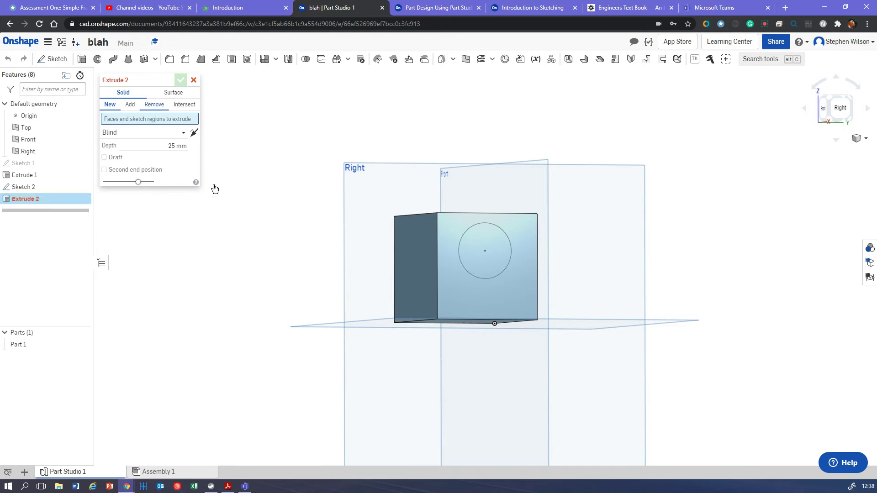
pyautogui.click(472, 258)
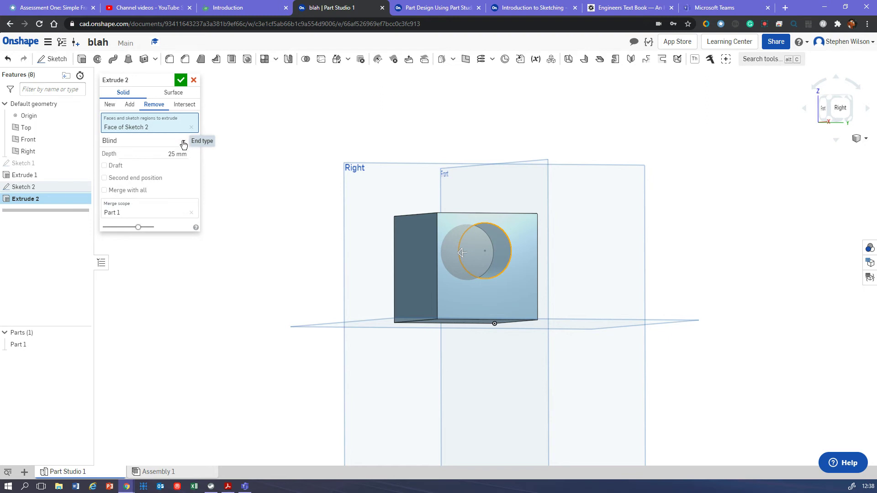
pyautogui.click(183, 144)
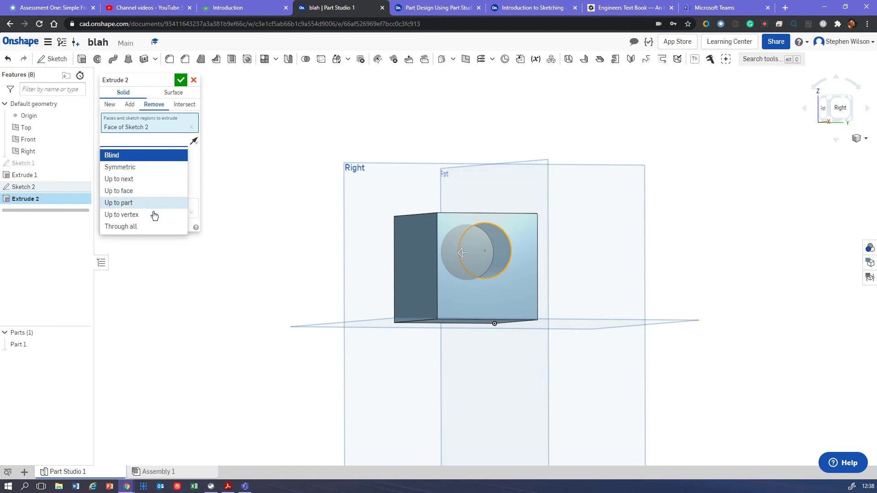
pyautogui.click(151, 227)
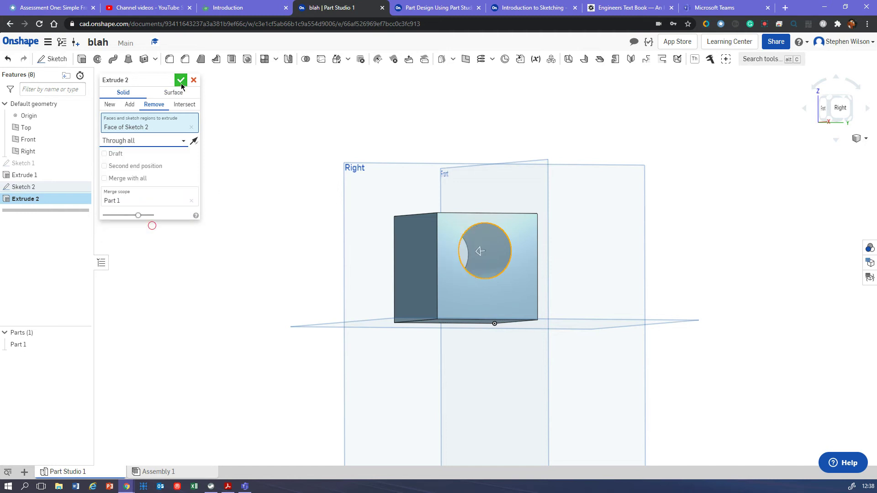
pyautogui.press('Return')
pyautogui.moveTo(605, 188); pyautogui.dragTo(596, 224, button='right')
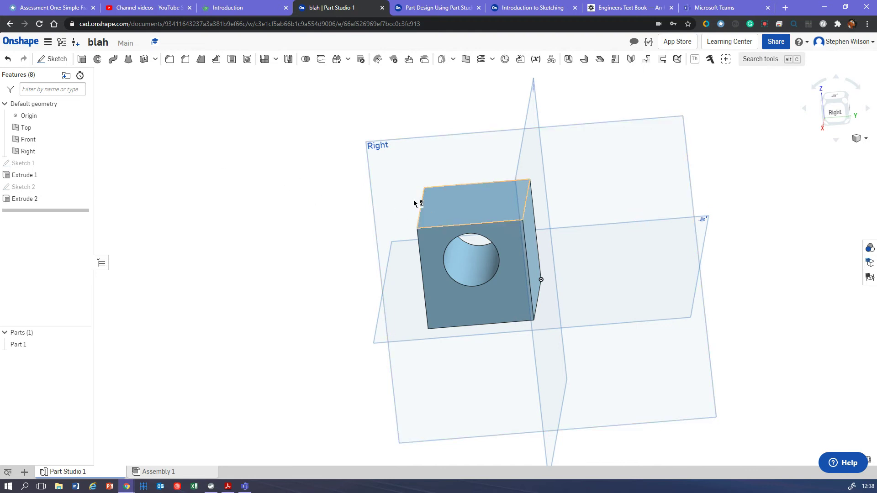
pyautogui.click(386, 254)
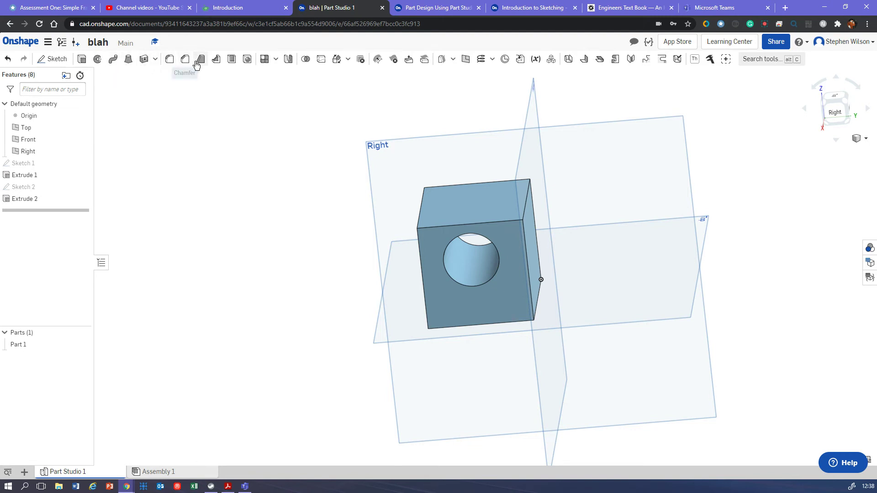
# Add Fillet 1 with a 5 mm radius on the block's top front edge.
pyautogui.click(170, 60)
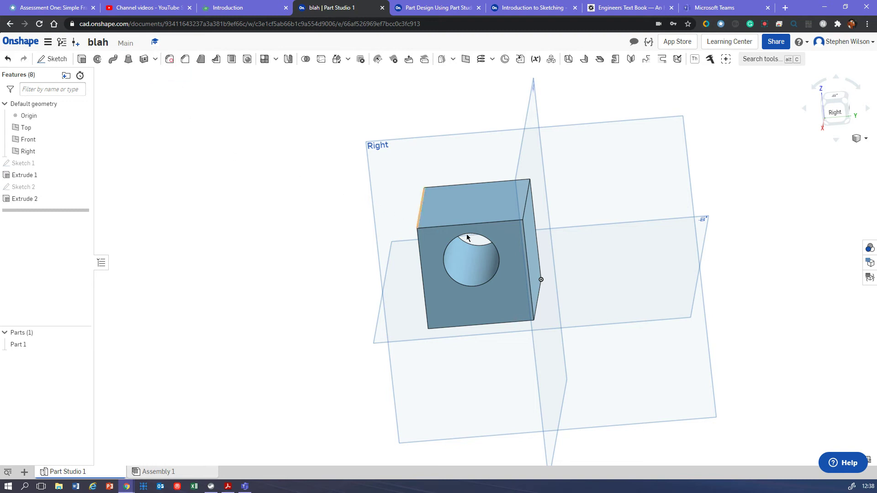
pyautogui.click(451, 225)
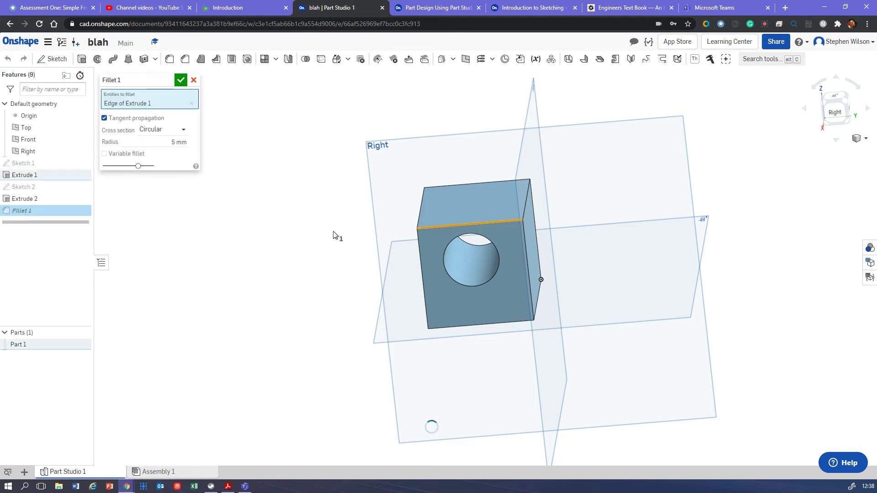
pyautogui.click(304, 216)
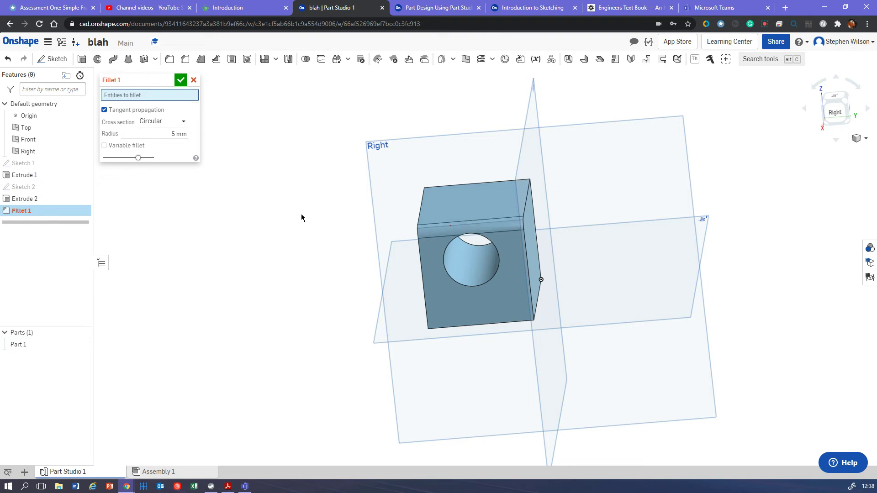
pyautogui.hotkey('ctrl', 'z')
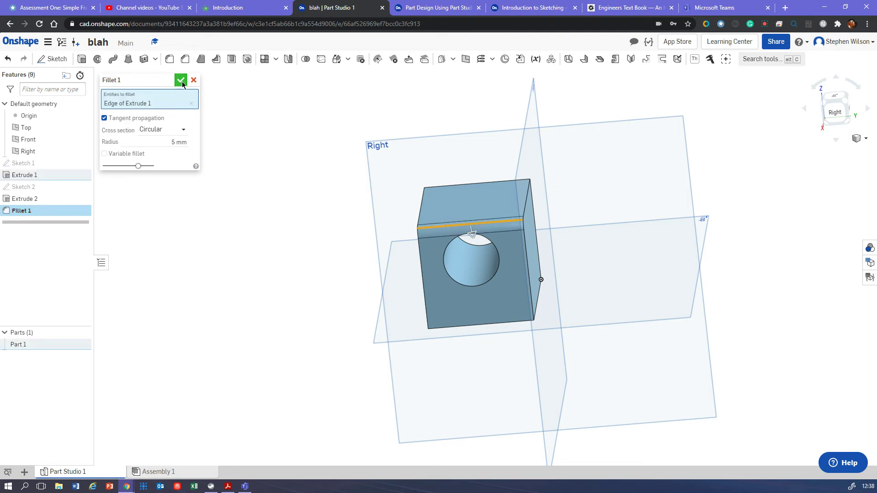
pyautogui.press('Return')
pyautogui.moveTo(284, 188); pyautogui.dragTo(254, 184, button='right')
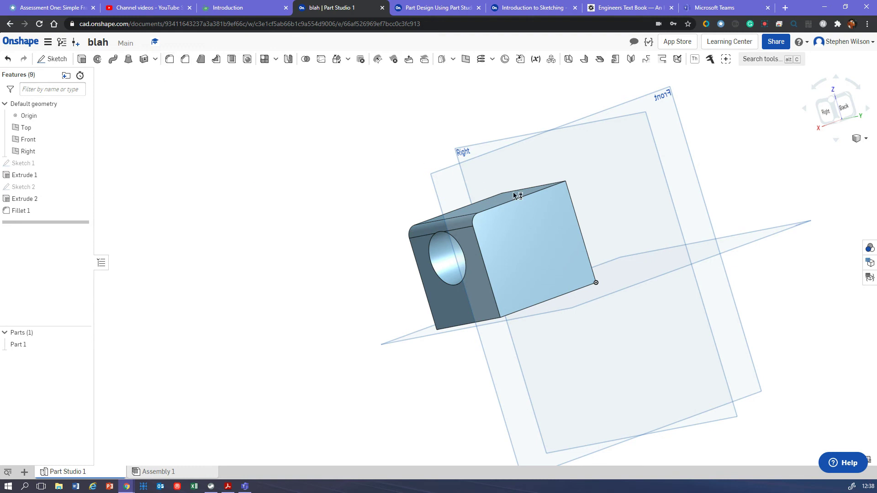
# Chamfer a vertical block edge with a 5 mm Equal distance chamfer.
pyautogui.hotkey('shift', 'c')
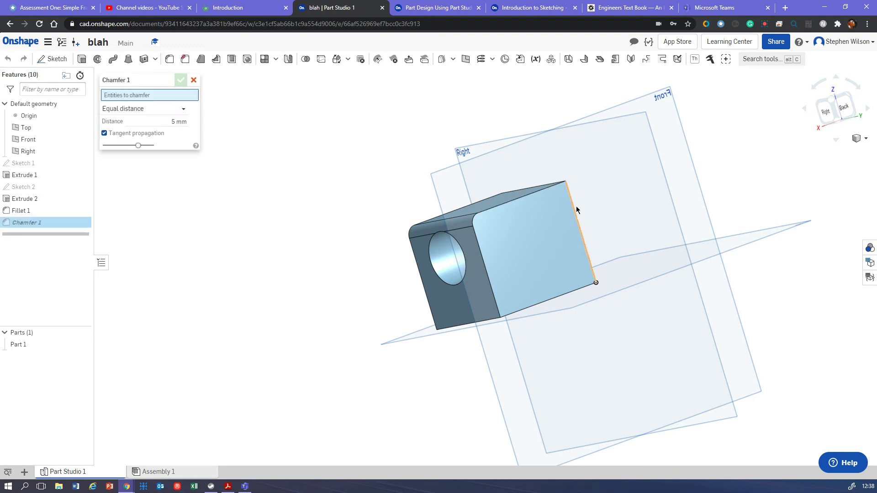
pyautogui.click(582, 195)
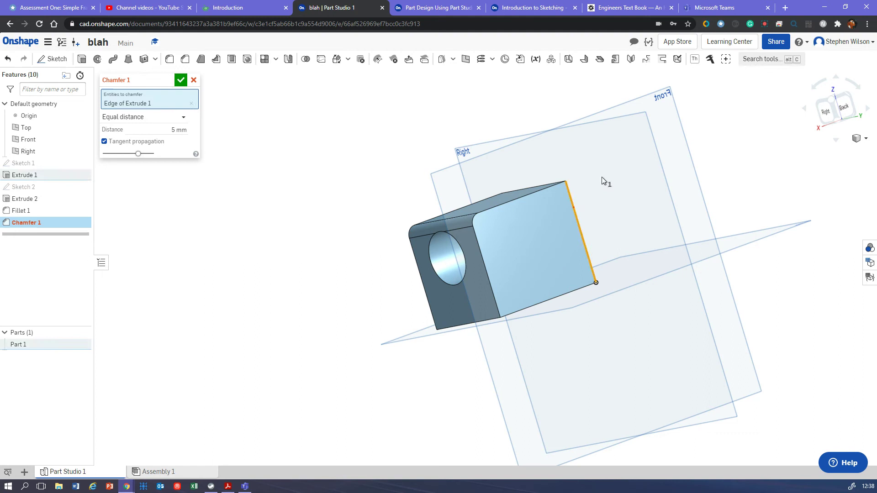
pyautogui.moveTo(592, 182); pyautogui.dragTo(573, 235, button='right')
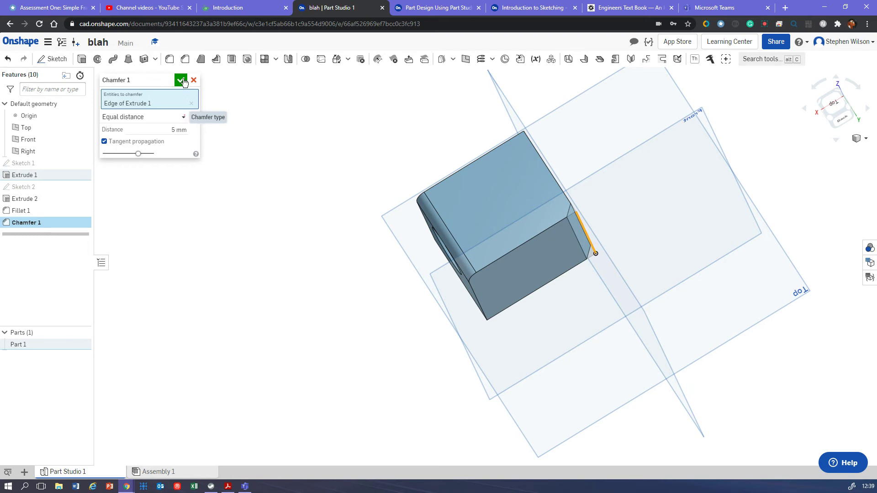
pyautogui.click(182, 117)
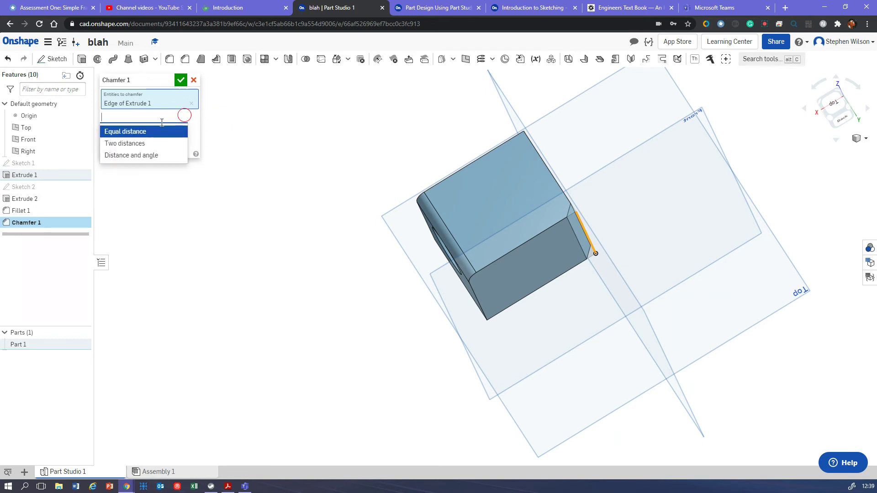
pyautogui.click(175, 203)
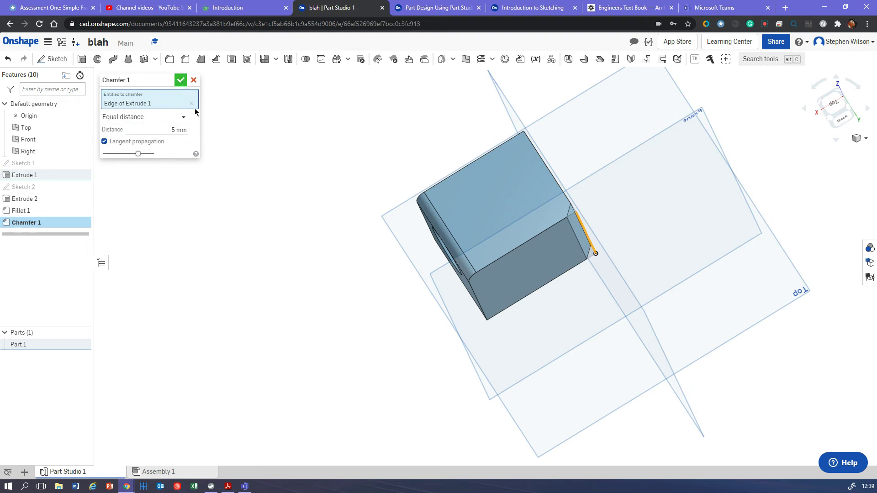
pyautogui.press('Return')
pyautogui.moveTo(382, 172); pyautogui.dragTo(362, 193, button='right')
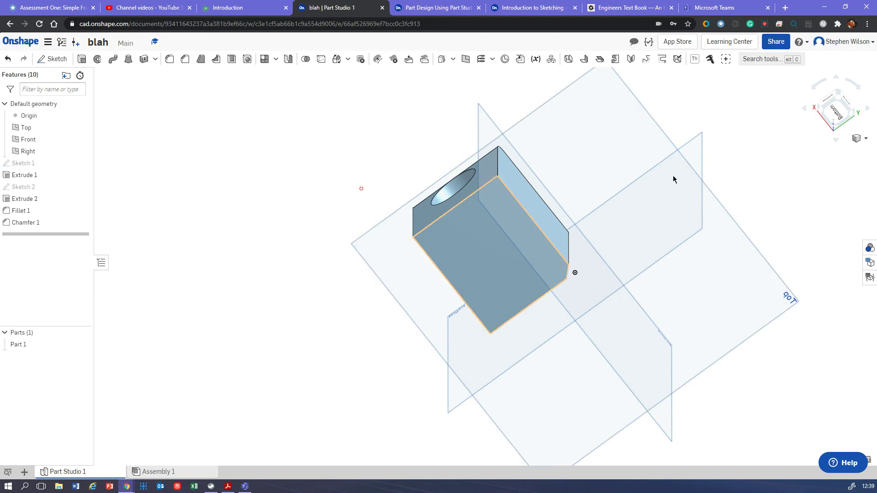
pyautogui.moveTo(731, 133); pyautogui.dragTo(726, 156, button='right')
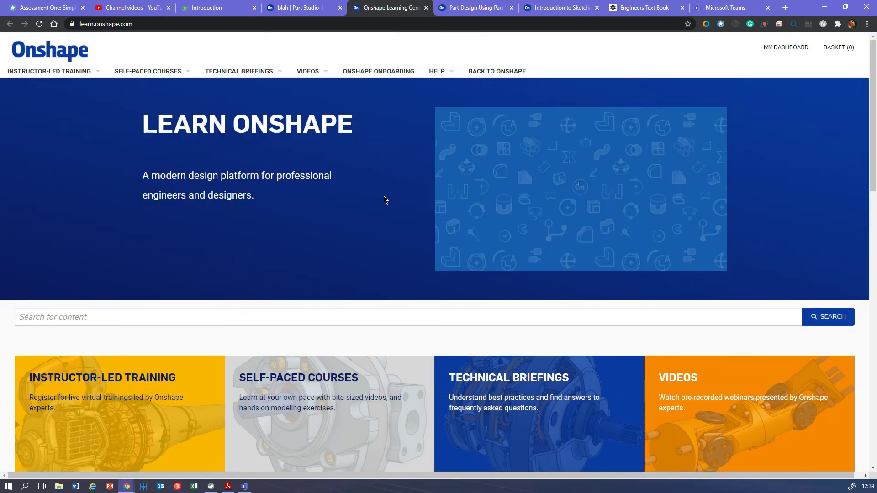
# Scroll to the Self-Paced Courses catalog and browse it for the Part Design Using Part Studios course.
pyautogui.scroll(-5, 384, 198)
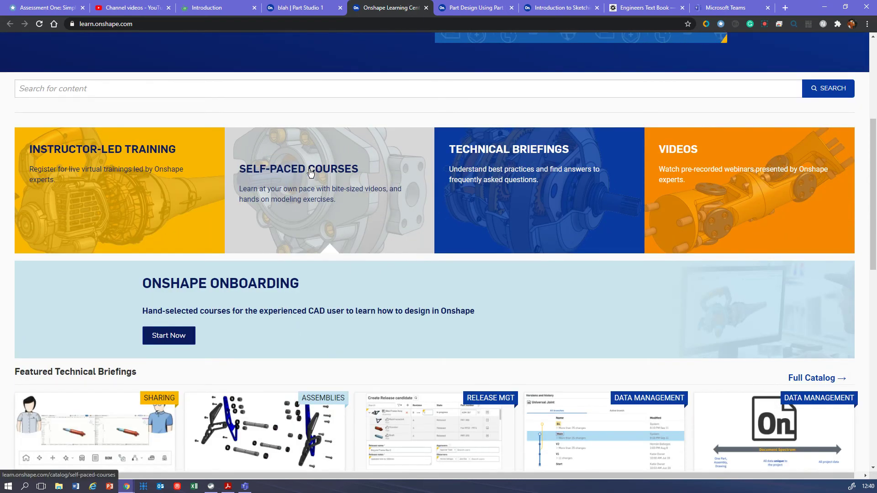
pyautogui.scroll(-1, 323, 290)
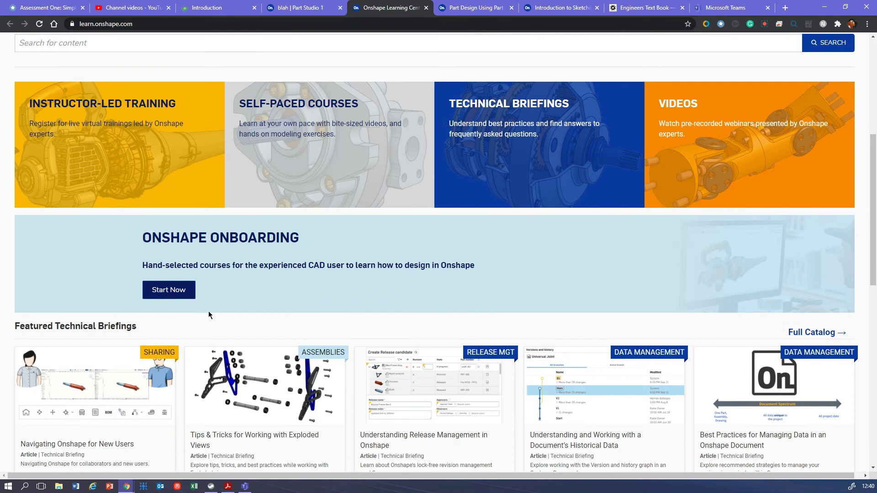
pyautogui.click(308, 118)
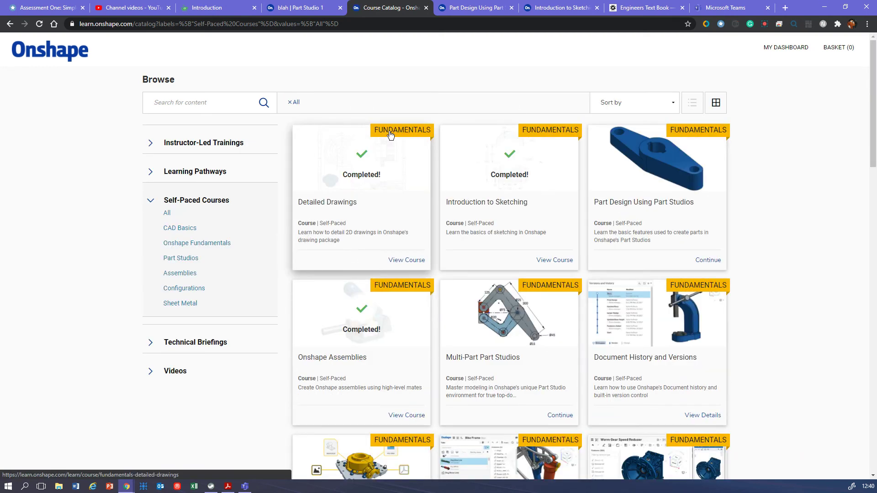
pyautogui.scroll(-1, 488, 189)
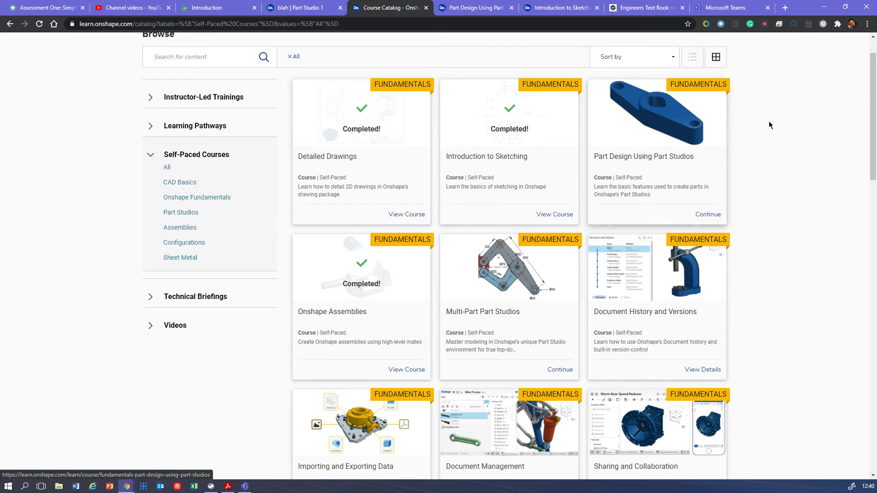
pyautogui.scroll(-7, 763, 149)
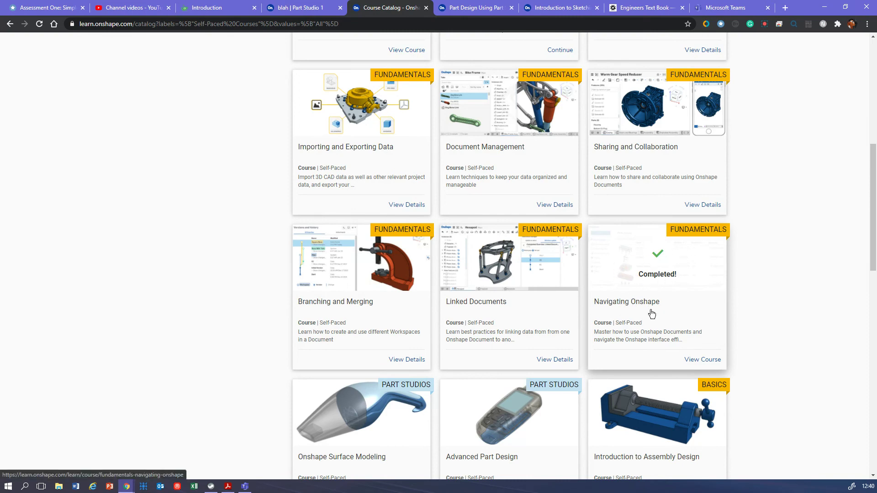
pyautogui.scroll(8, 773, 299)
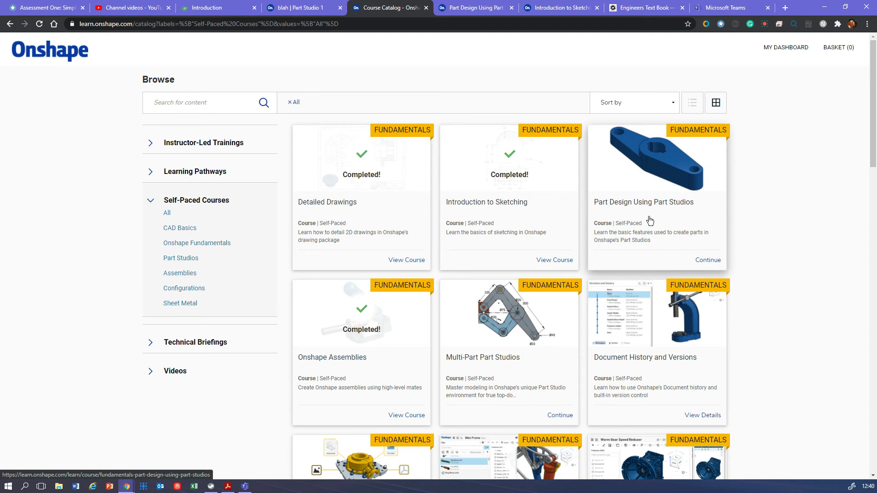
pyautogui.scroll(-1, 646, 223)
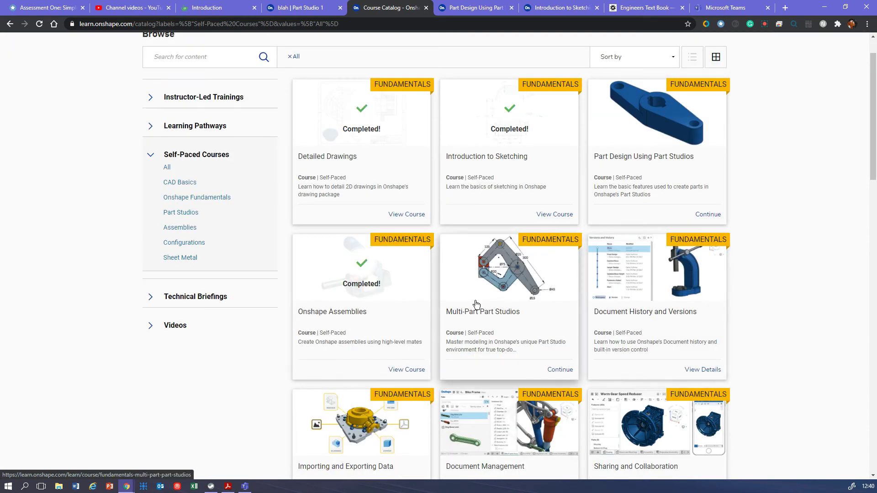
pyautogui.scroll(1, 639, 290)
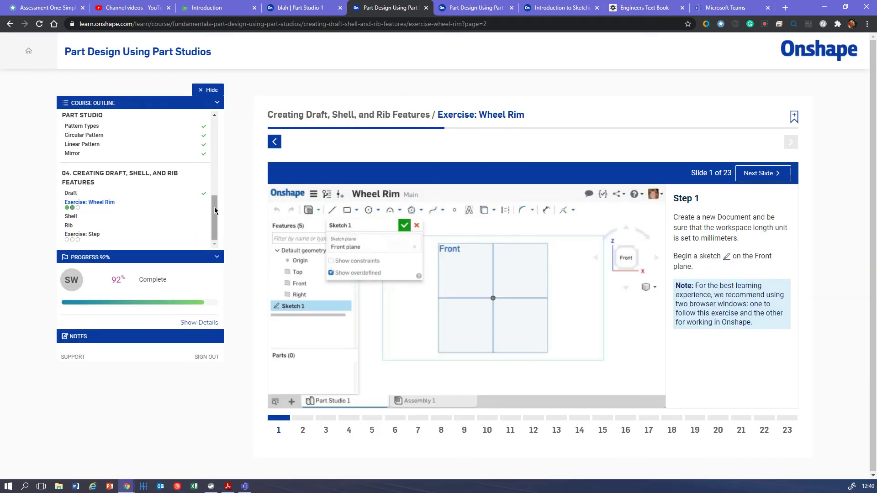
# Open the Starting a Part lesson from the course outline.
pyautogui.moveTo(215, 216); pyautogui.dragTo(209, 135)
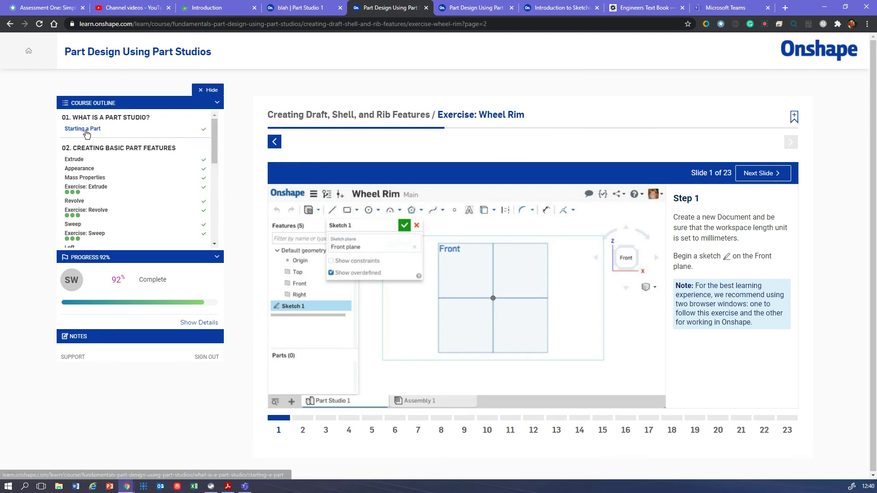
pyautogui.click(75, 131)
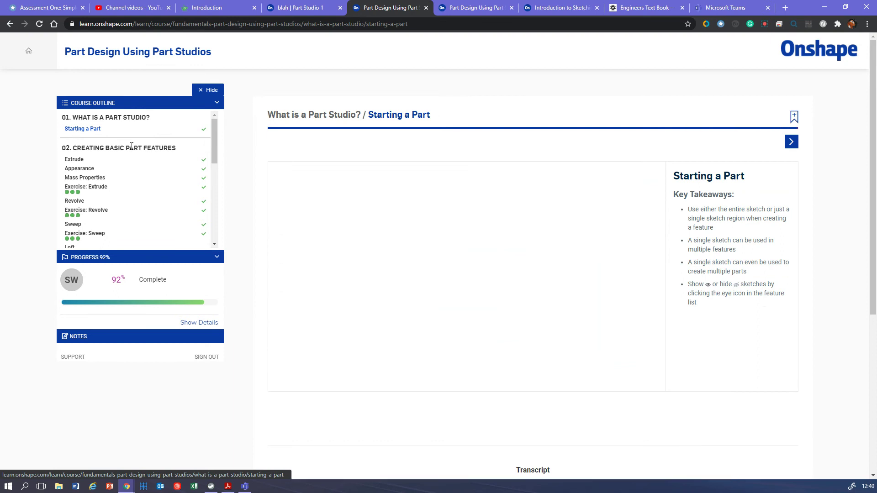
pyautogui.moveTo(214, 136)
pyautogui.mouseDown()
pyautogui.moveTo(218, 227)
pyautogui.moveTo(220, 129)
pyautogui.mouseUp()
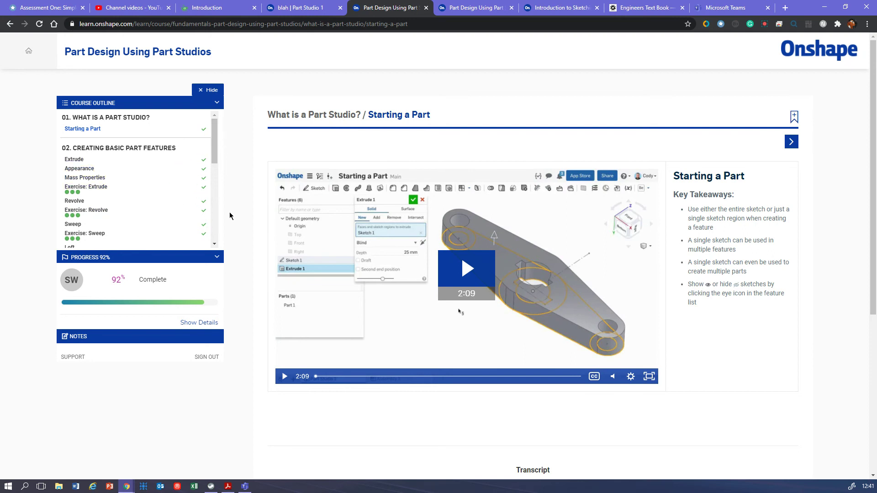
pyautogui.click(76, 160)
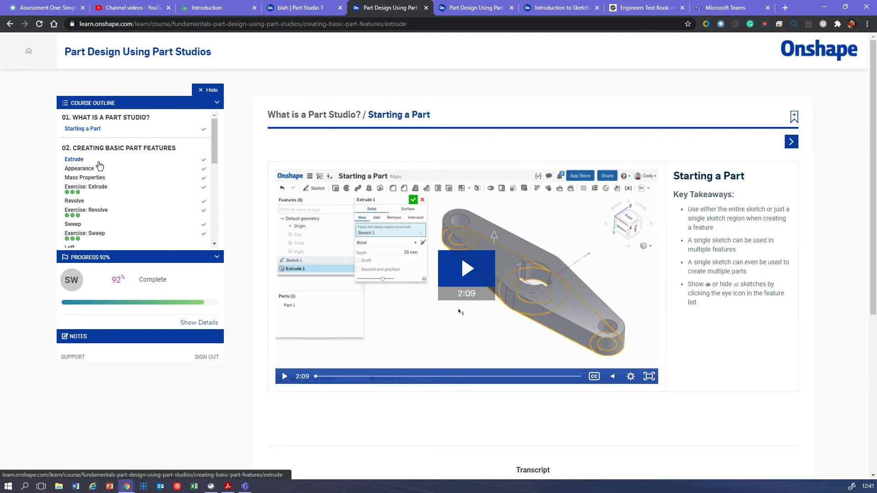
pyautogui.scroll(1, 84, 124)
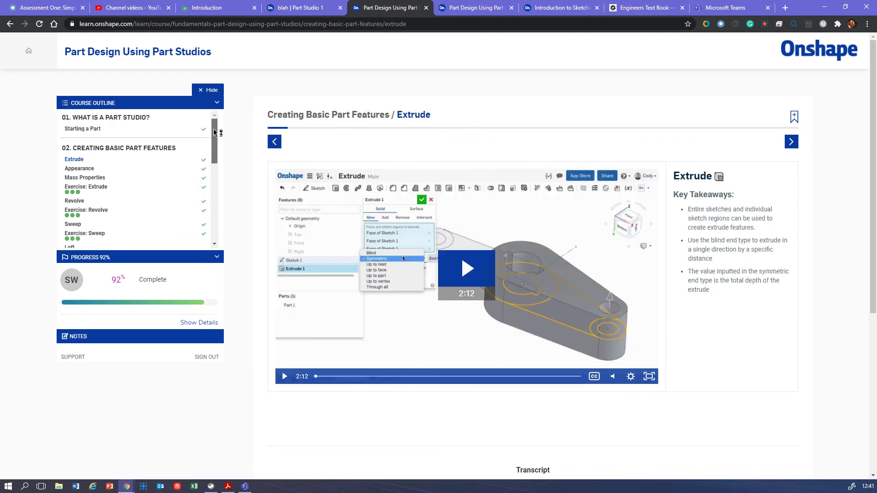
pyautogui.click(83, 128)
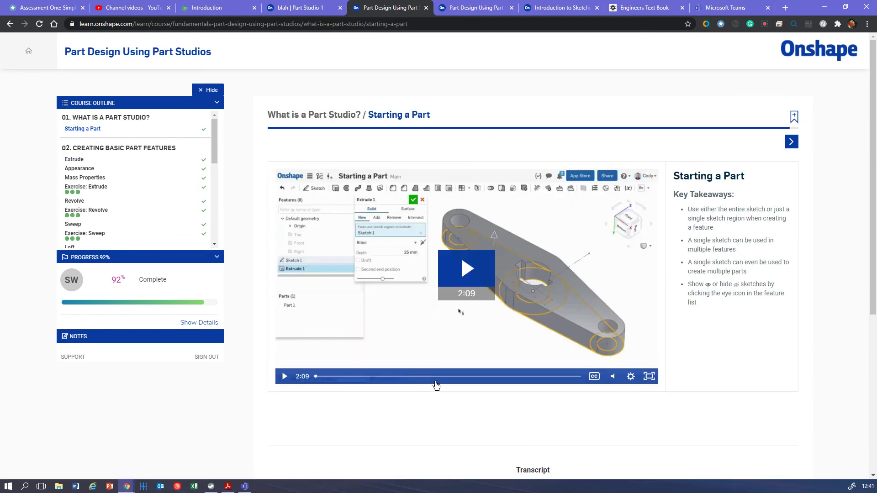
# Play and pause the Starting a Part video, then advance two sections to Creating Basic Part Features.
pyautogui.click(451, 279)
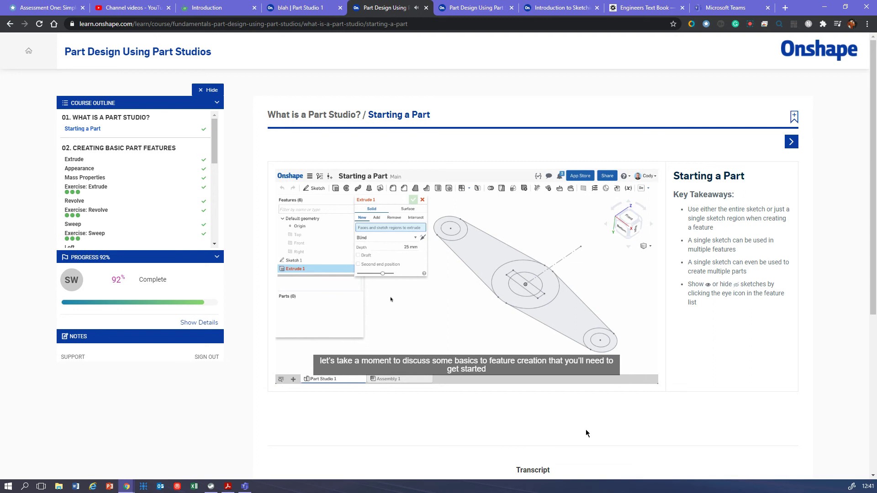
pyautogui.click(479, 291)
pyautogui.click(793, 142)
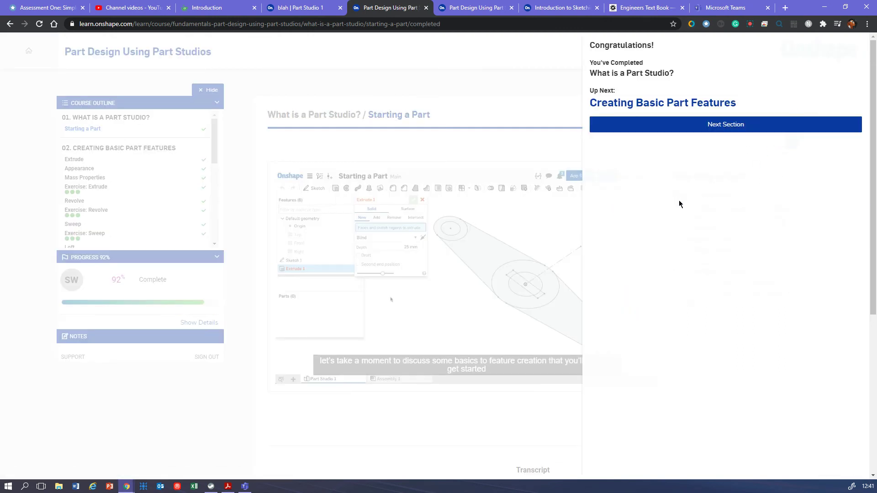
pyautogui.click(726, 126)
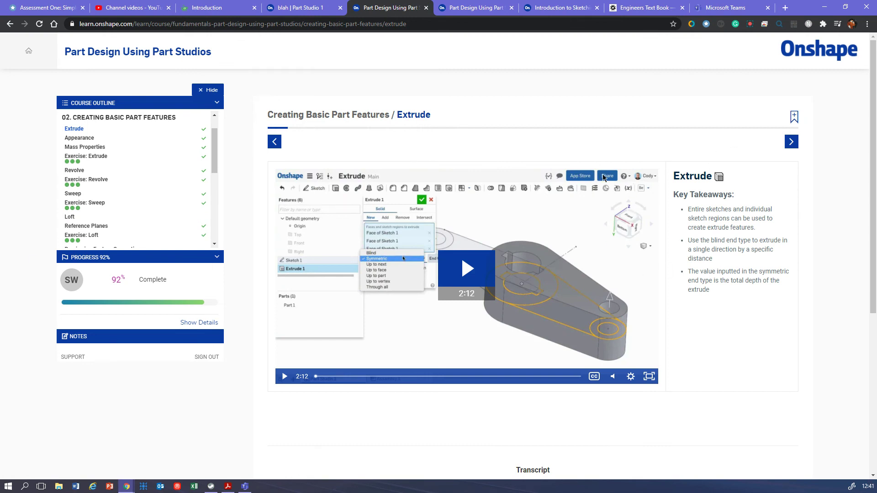
# Advance from Extrude through the Appearance and Mass Properties lessons to the Extrude exercise slides.
pyautogui.click(793, 142)
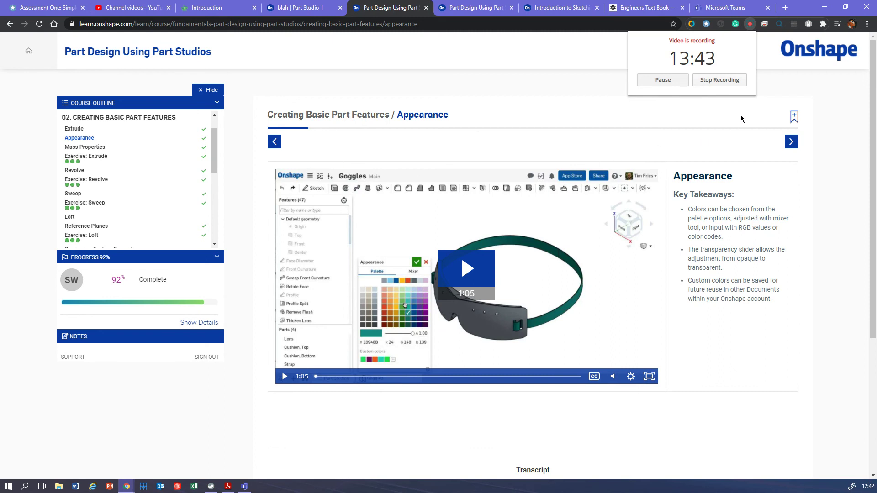
pyautogui.click(791, 142)
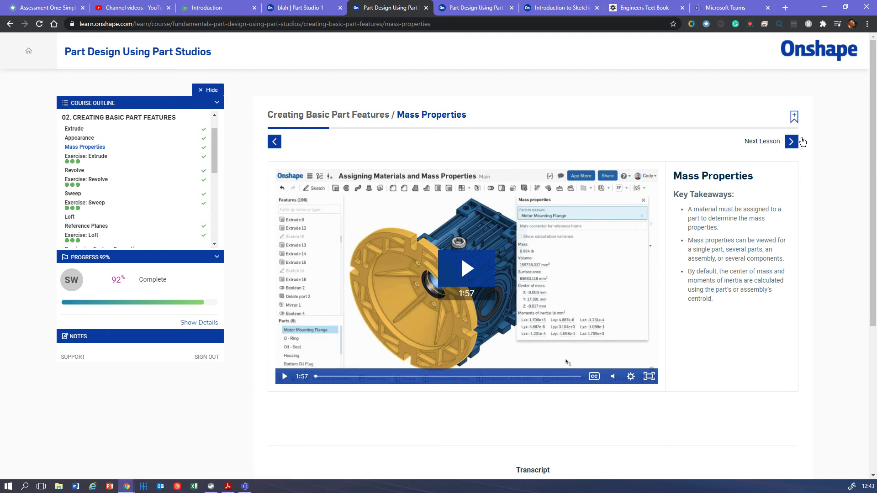
pyautogui.click(792, 142)
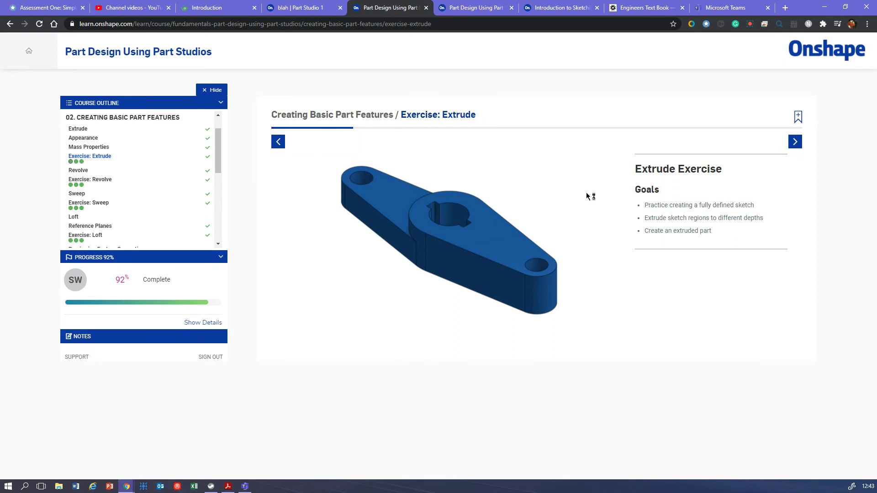
pyautogui.click(795, 142)
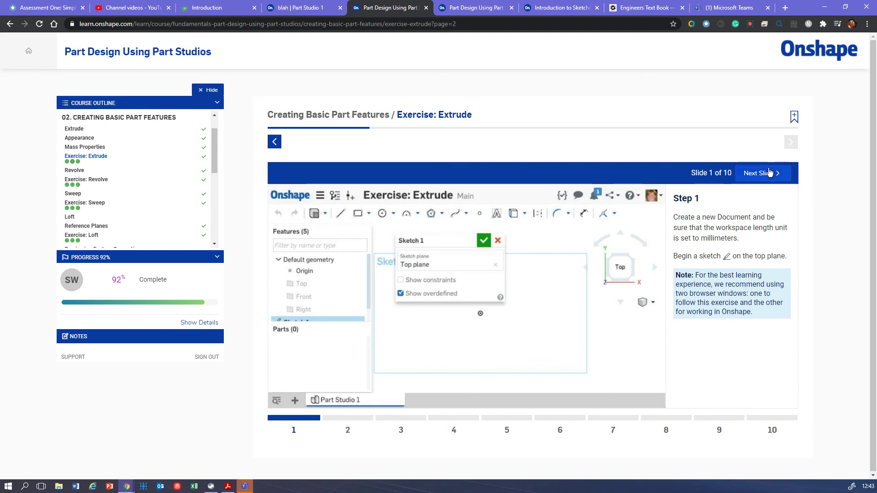
# Step through all 10 Extrude exercise slides, including material and mass checks, to the self-check page.
pyautogui.click(768, 172)
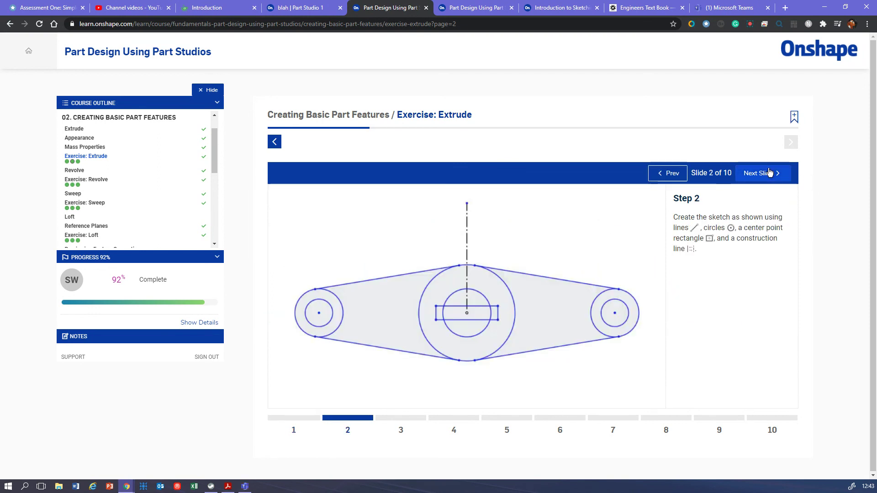
pyautogui.click(769, 172)
pyautogui.click(769, 173)
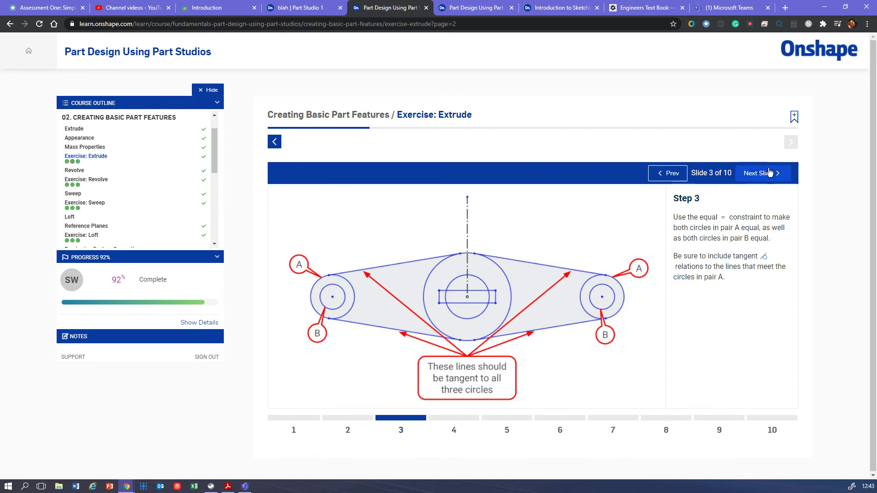
pyautogui.click(659, 175)
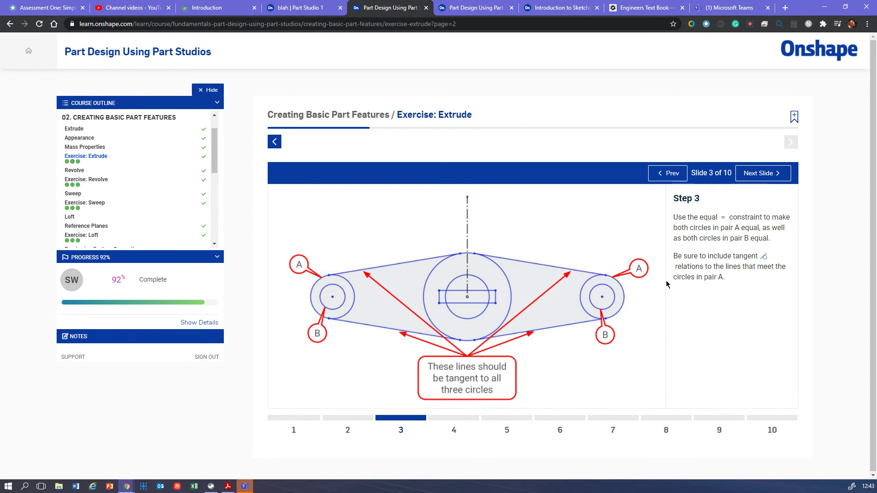
pyautogui.click(767, 179)
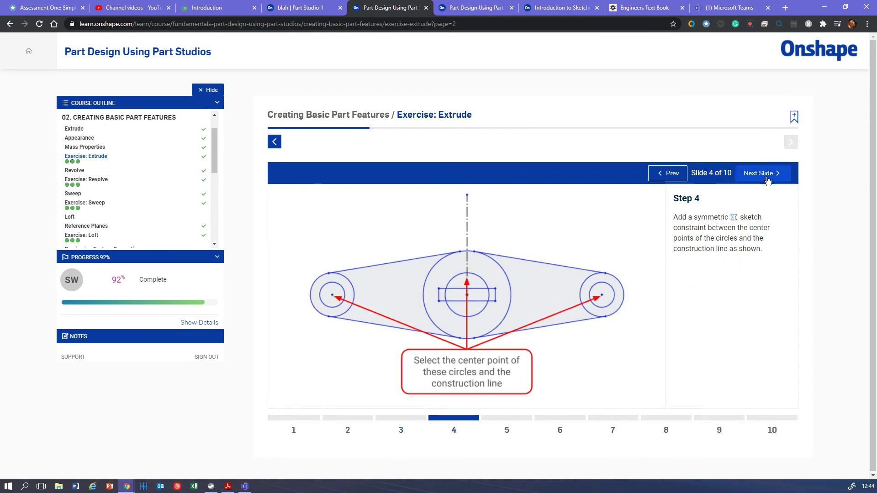
pyautogui.click(768, 179)
pyautogui.click(768, 180)
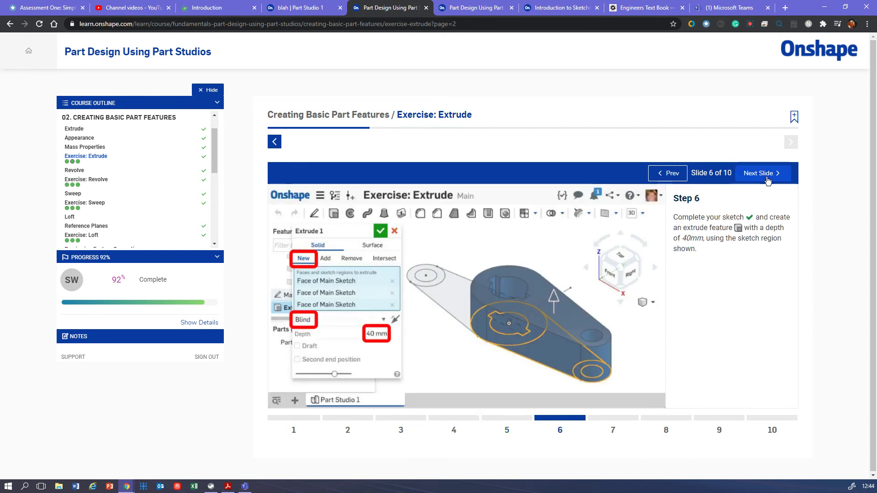
pyautogui.click(768, 179)
pyautogui.click(768, 180)
pyautogui.click(767, 180)
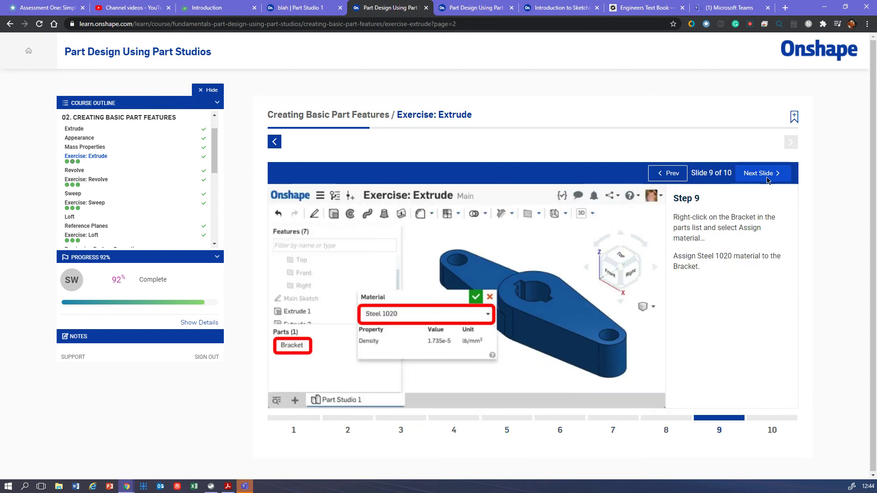
pyautogui.click(768, 180)
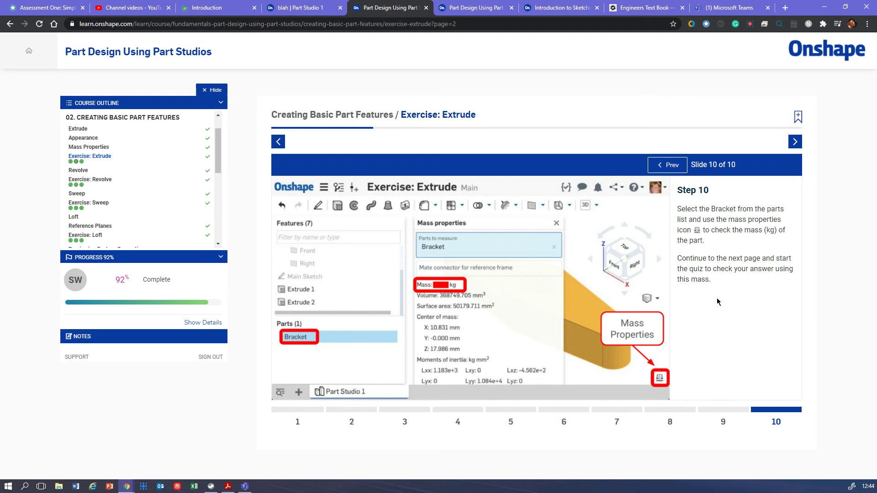
pyautogui.click(794, 143)
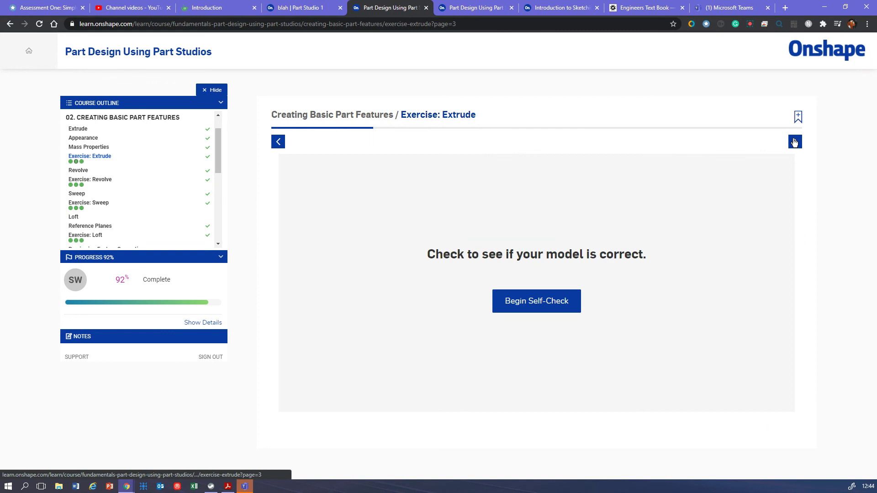
# Begin the bracket mass self-check, then go back to Slide 1 of the Extrude exercise.
pyautogui.click(536, 309)
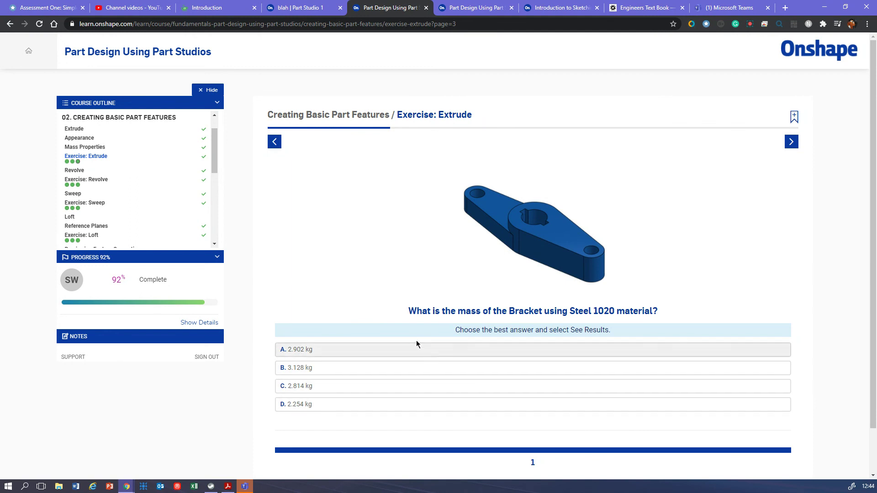
pyautogui.click(273, 142)
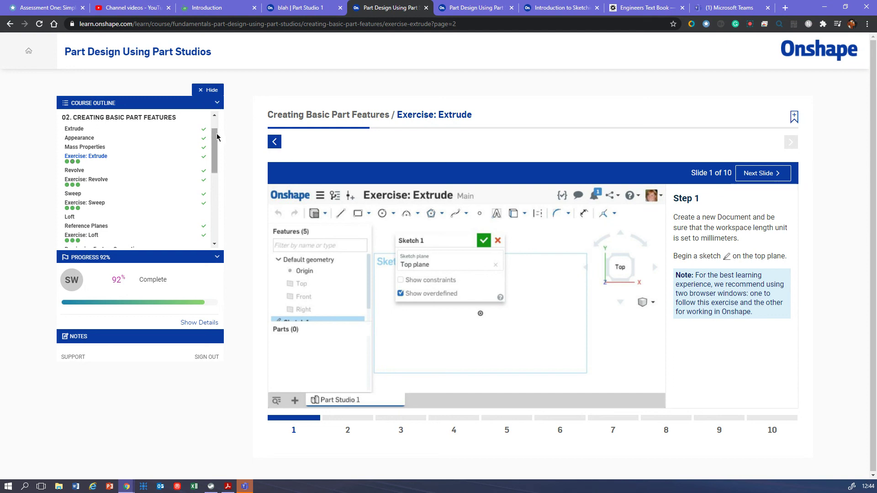
pyautogui.scroll(-5, 217, 140)
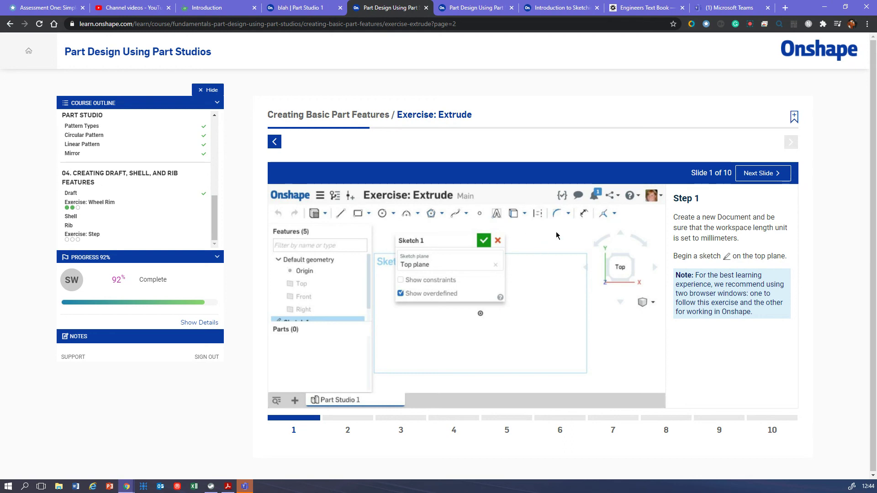
pyautogui.click(750, 24)
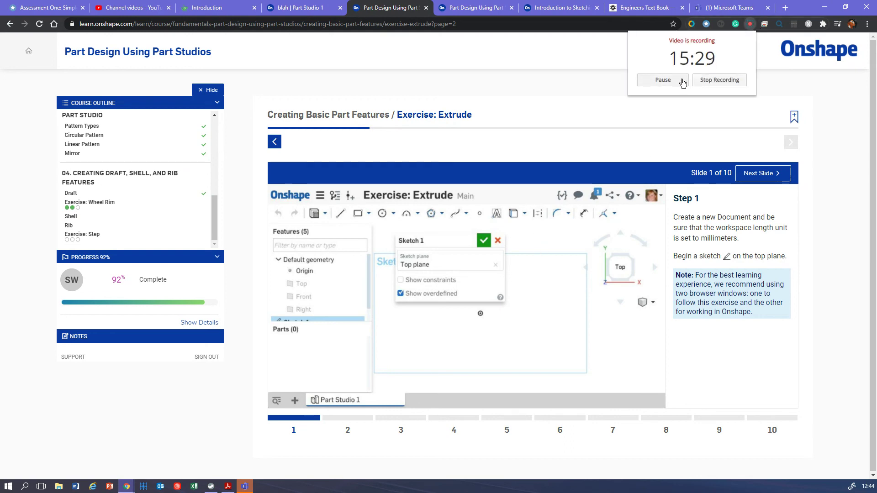